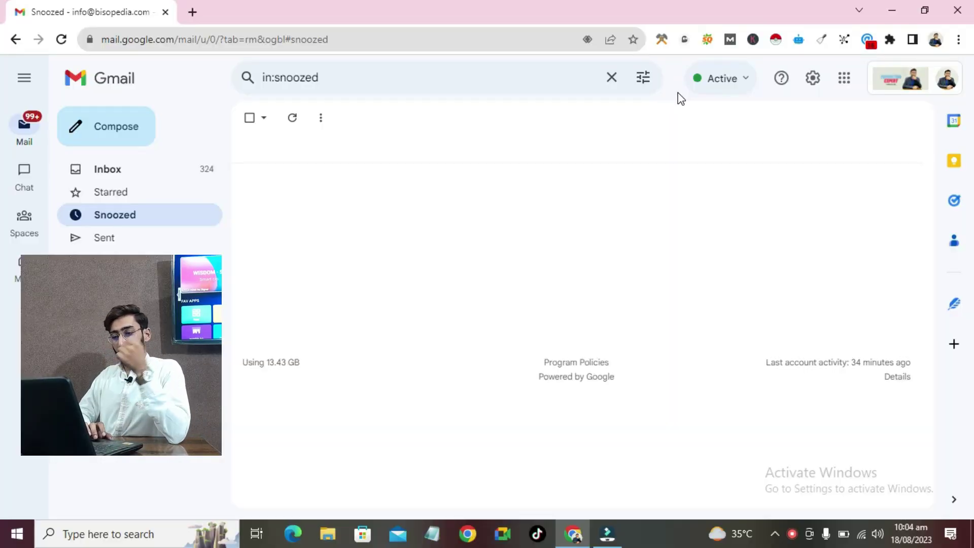
click(191, 9)
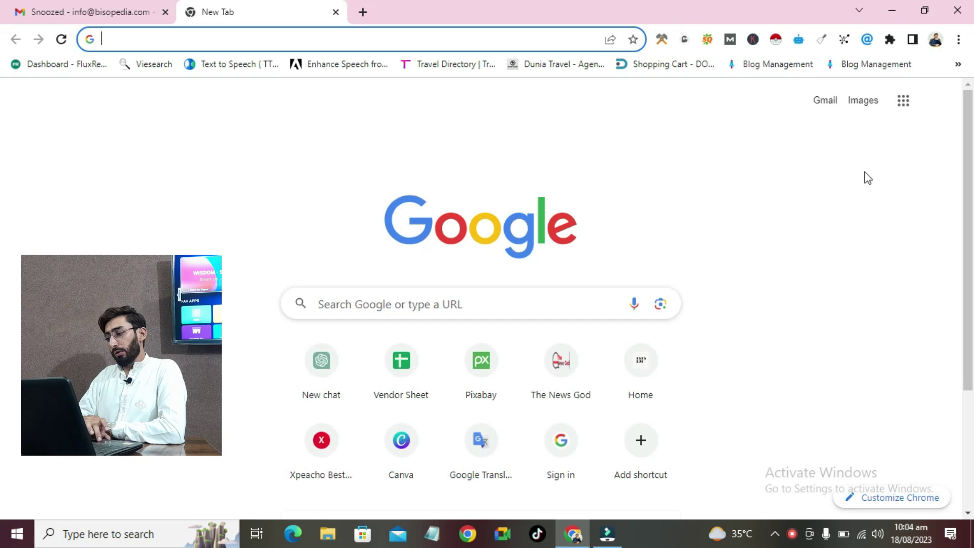
click(913, 108)
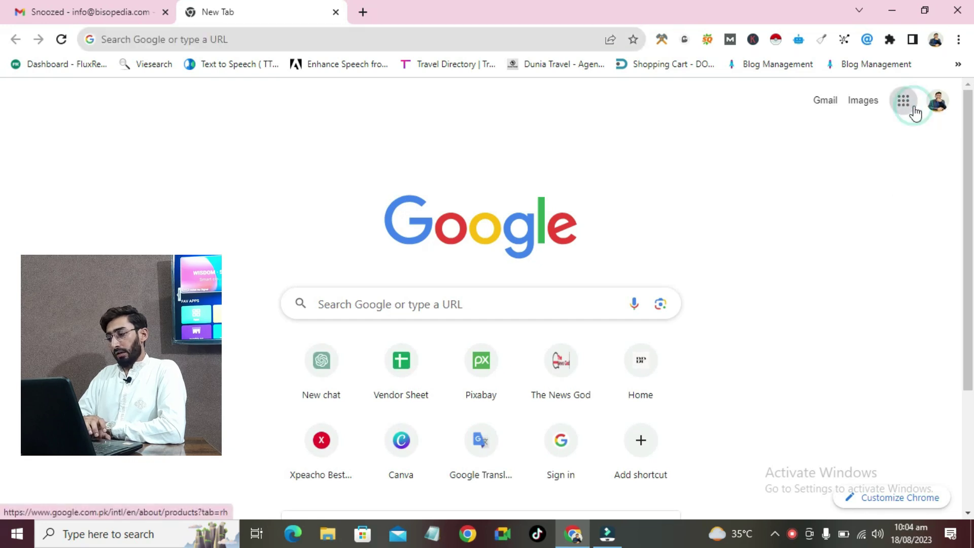
click(518, 122)
click(145, 12)
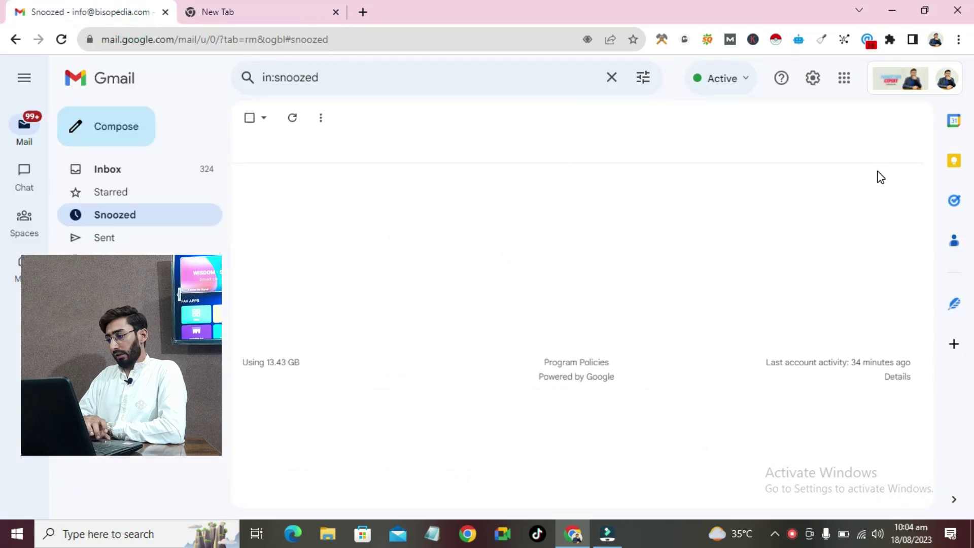
- Show the signed-in Google account's details in Gmail and enlarge the page to examine the business e-mail address
click(947, 81)
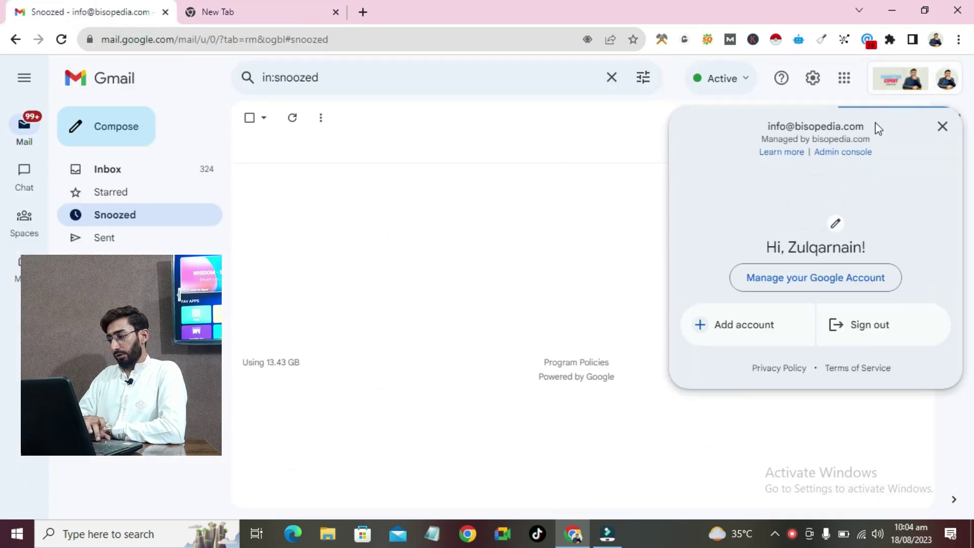
key(ctrl+plus)
key(ctrl+plus)
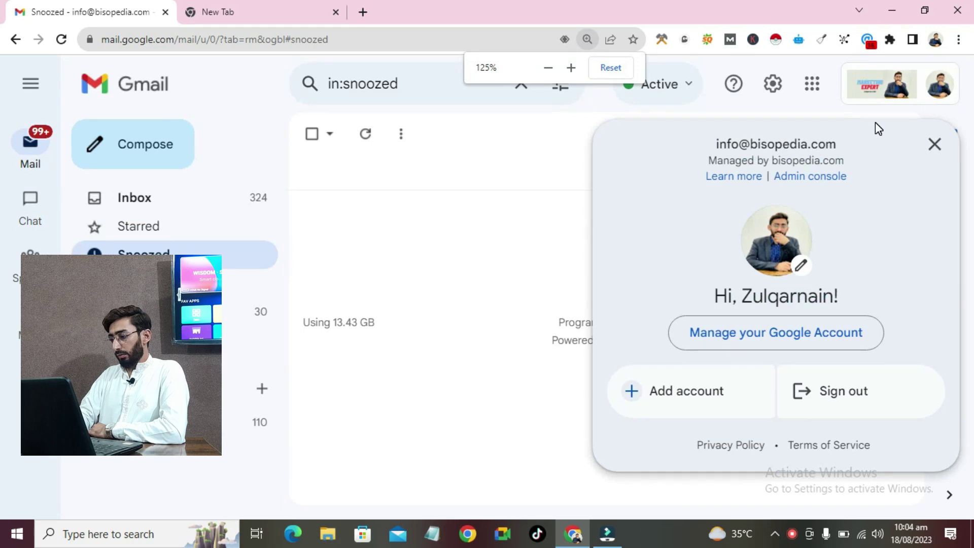
key(ctrl+plus)
key(ctrl+plus)
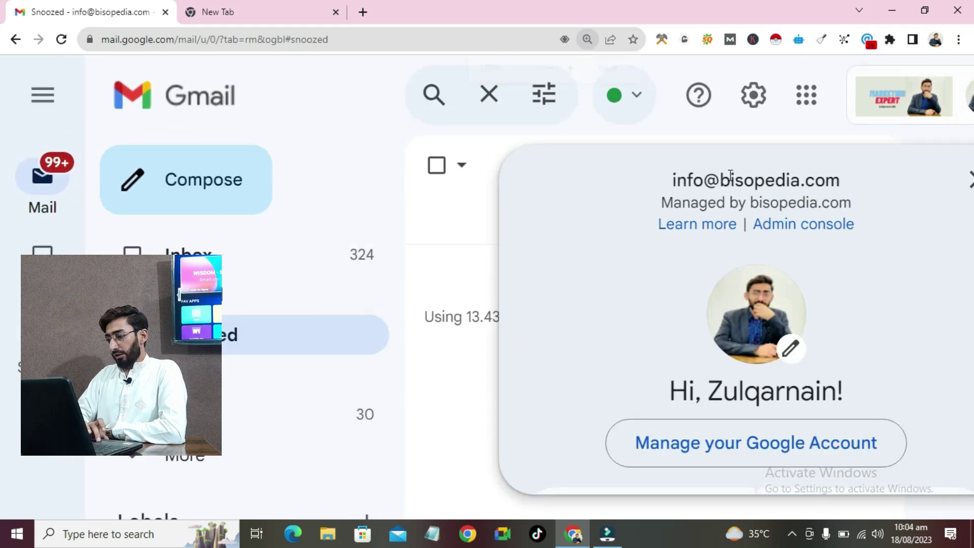
triple_click(728, 177)
click(725, 178)
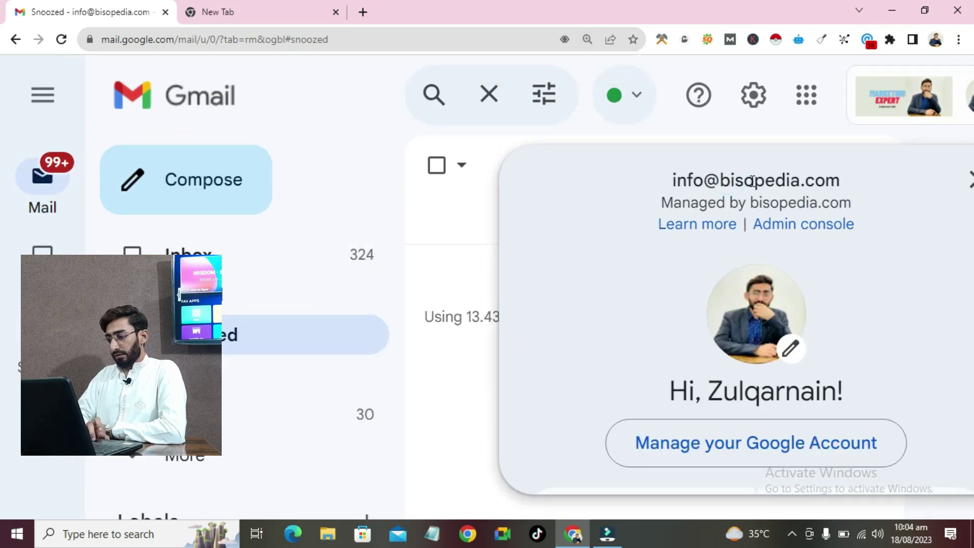
triple_click(708, 174)
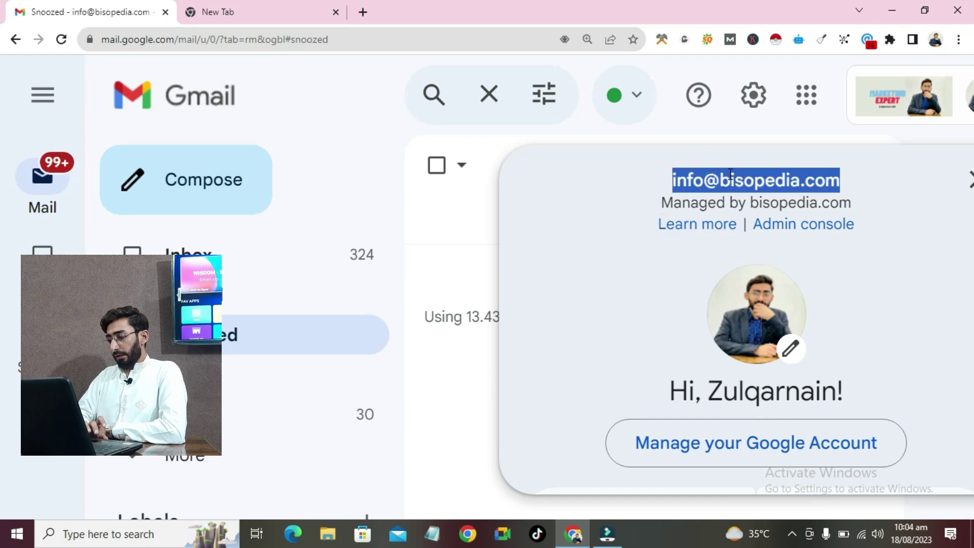
click(731, 173)
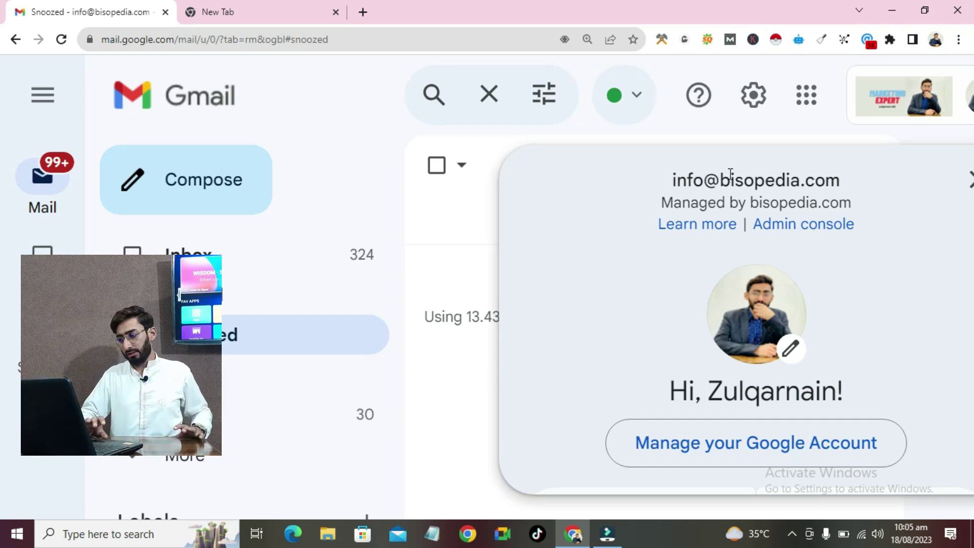
- Open the account's Admin console in a separate browser tab, close the blank tab, and switch to the console
right_click(796, 223)
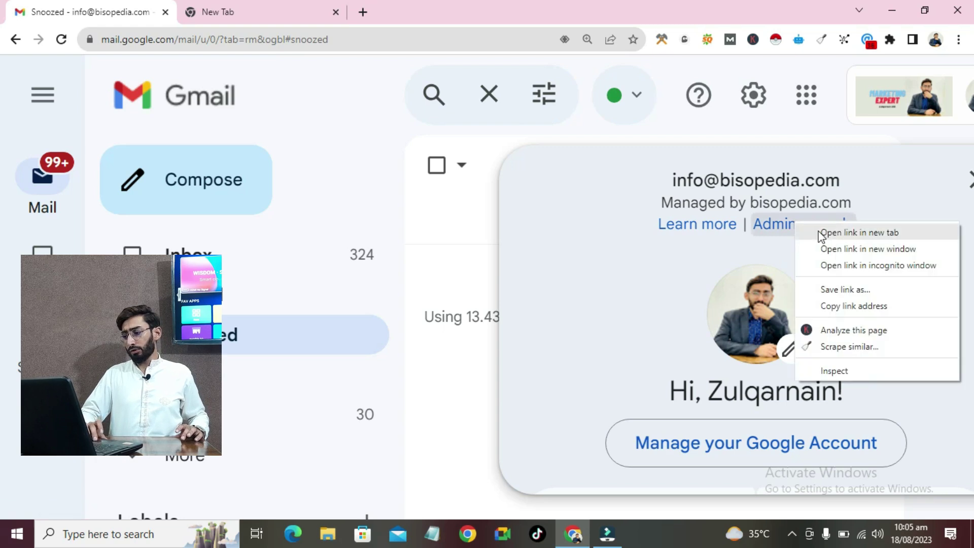
click(822, 232)
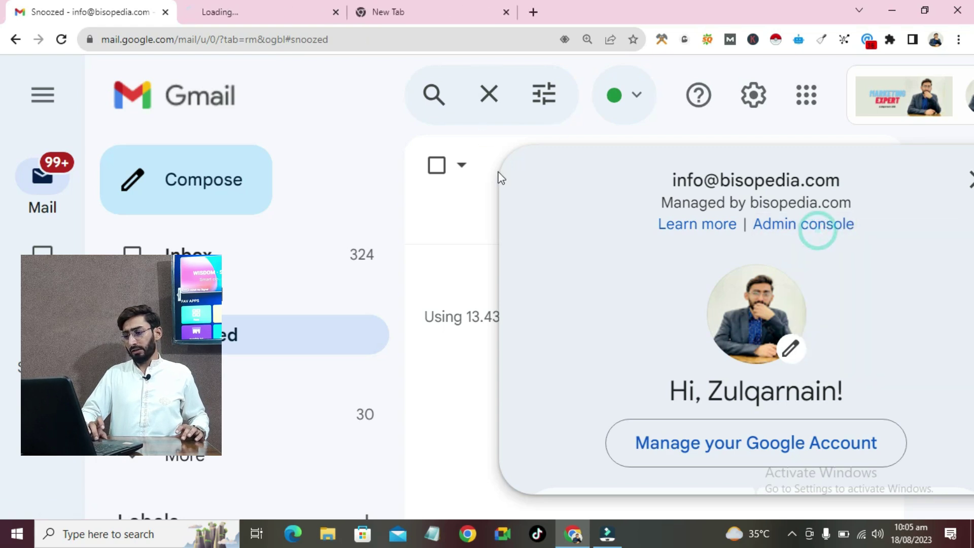
click(506, 12)
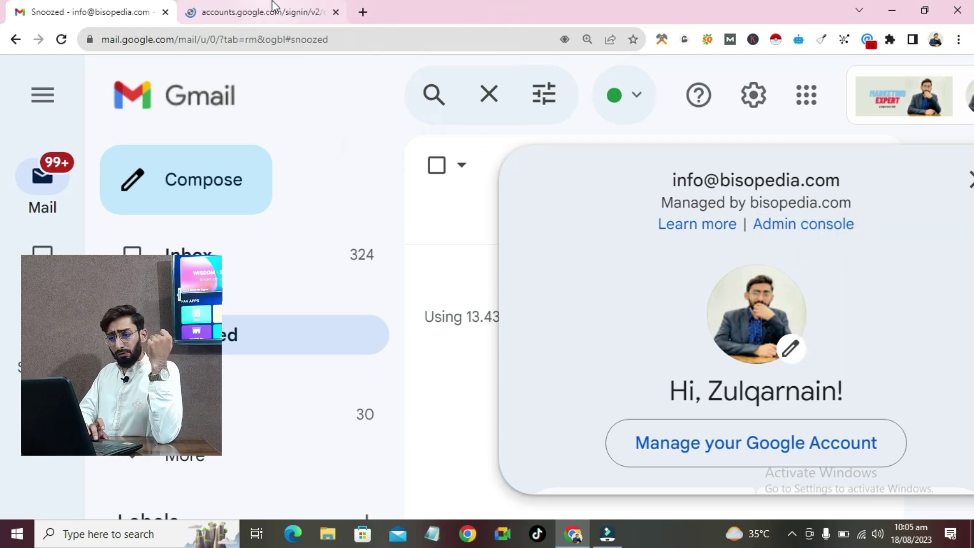
click(272, 2)
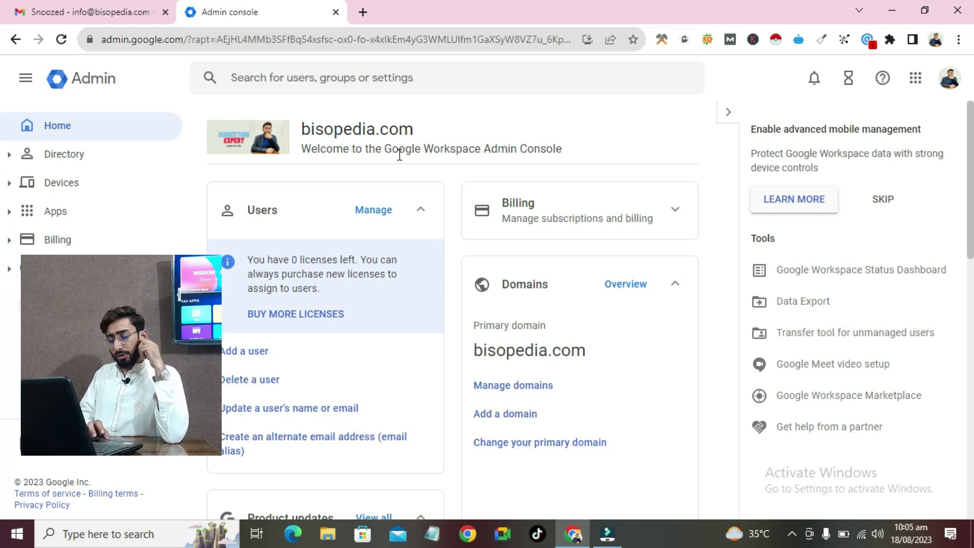
- Highlight the organization's domain name in the Admin console's welcome heading
double_click(364, 131)
click(364, 131)
click(364, 131)
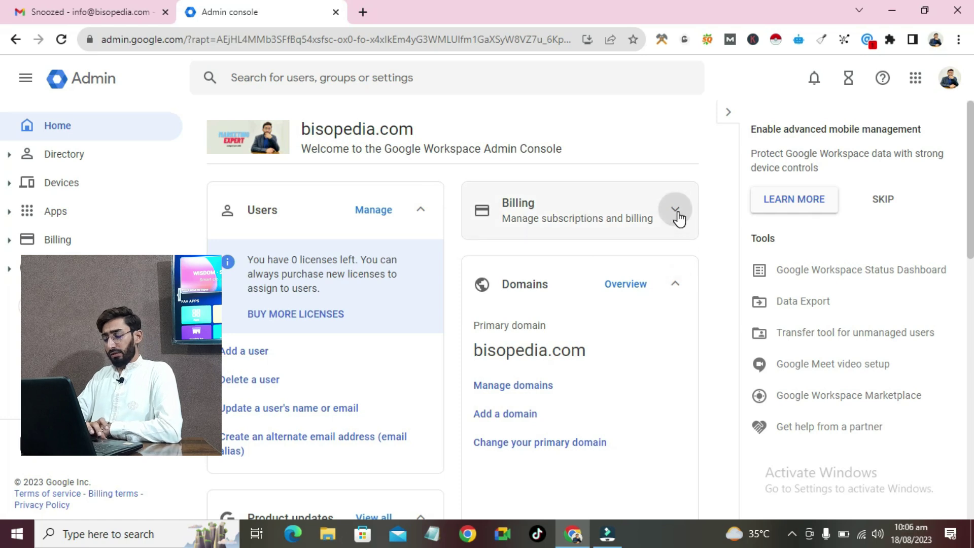
- Expand the Billing card and examine the subscription plan, price per user, licenses and estimated bill
click(676, 210)
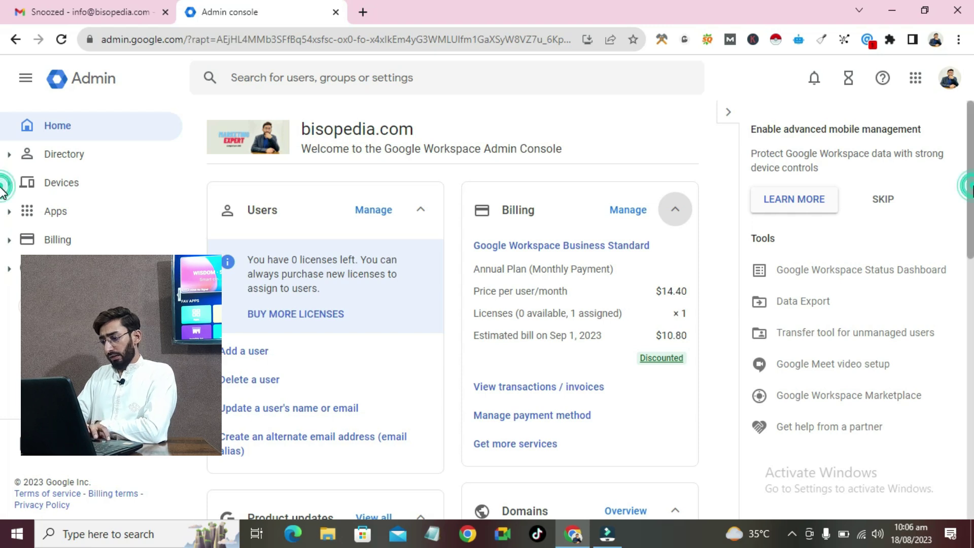
scroll(2, 213, down, 2)
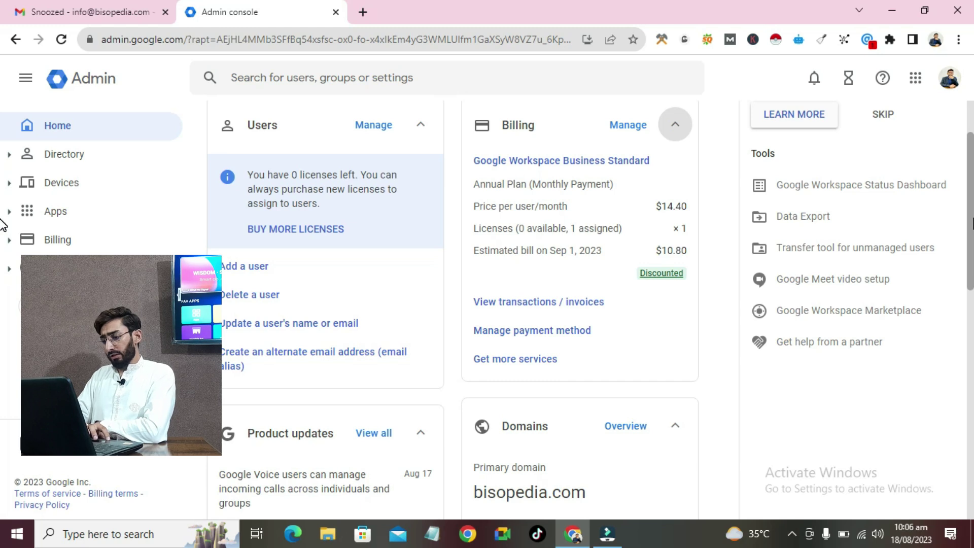
scroll(2, 224, down, 1)
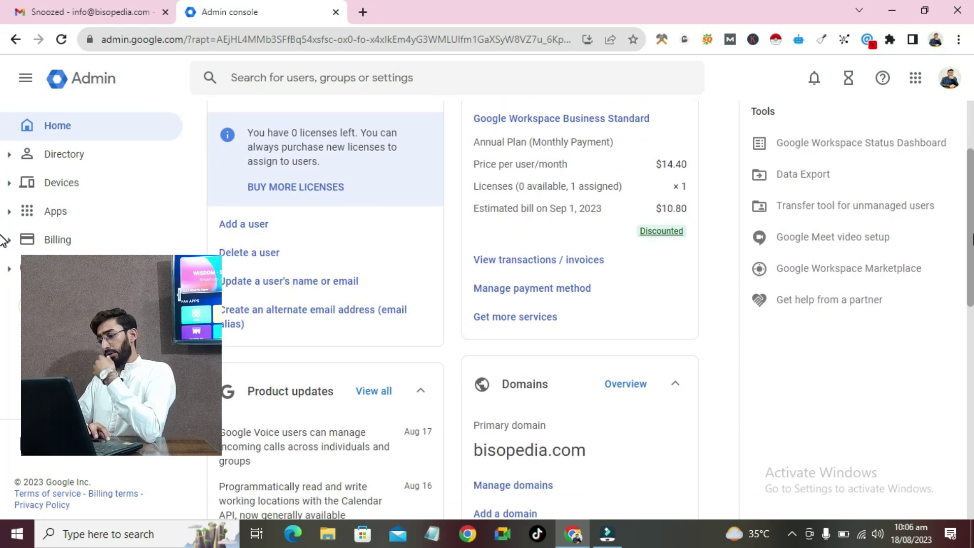
double_click(673, 210)
click(673, 209)
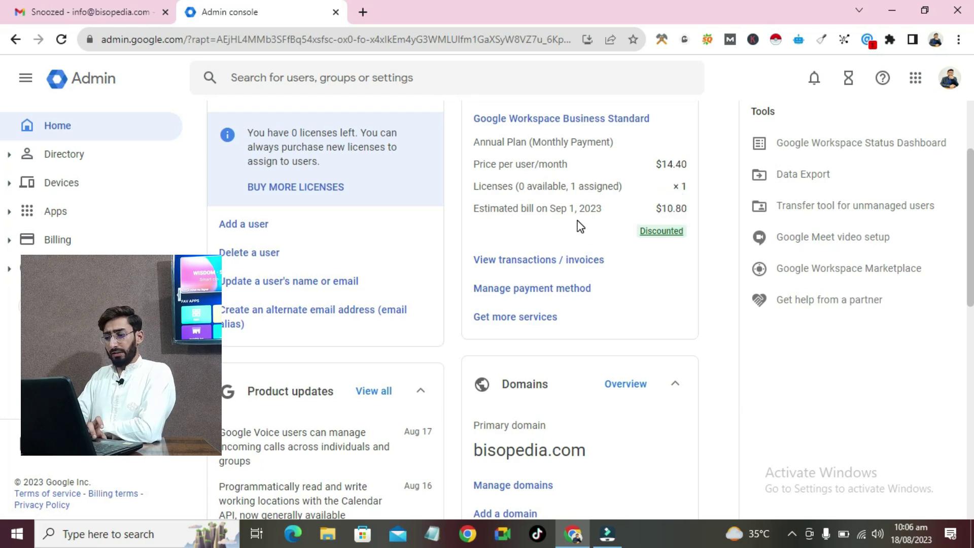
scroll(680, 229, up, 1)
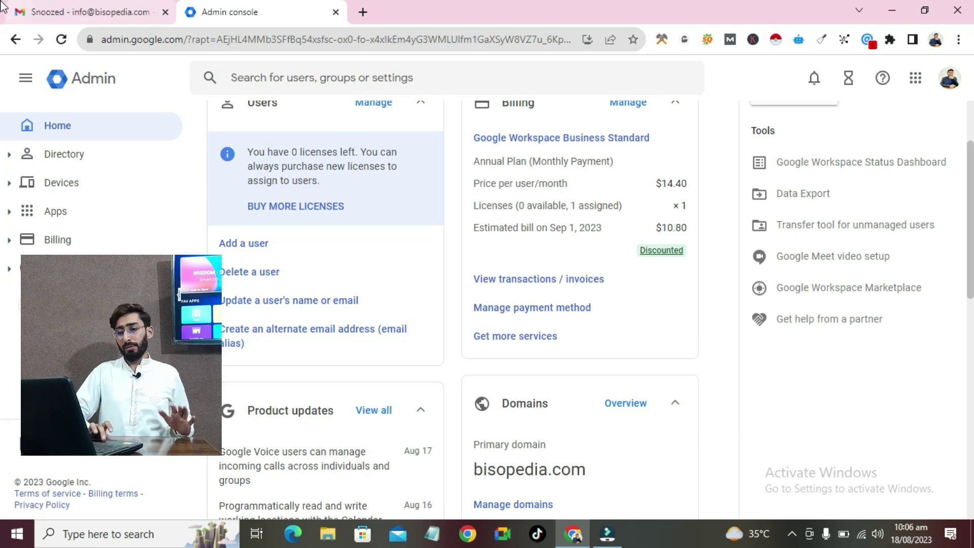
- Check the account details in Gmail again, including the Admin console link, and return to the Admin console
click(15, 12)
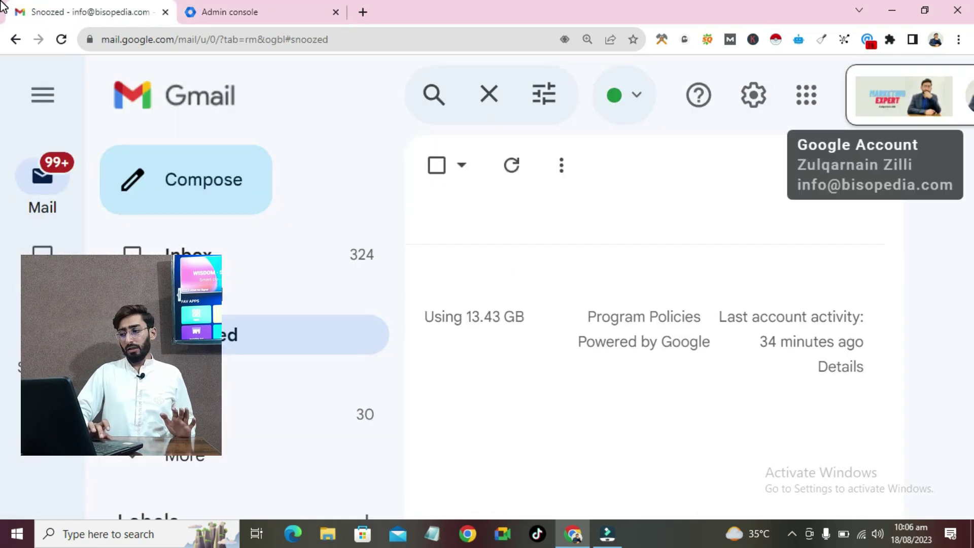
click(892, 120)
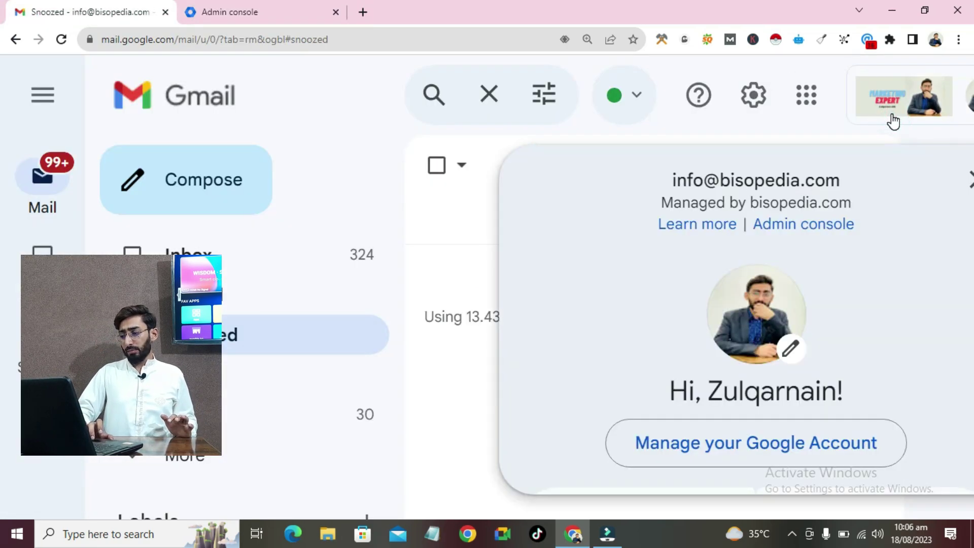
click(222, 8)
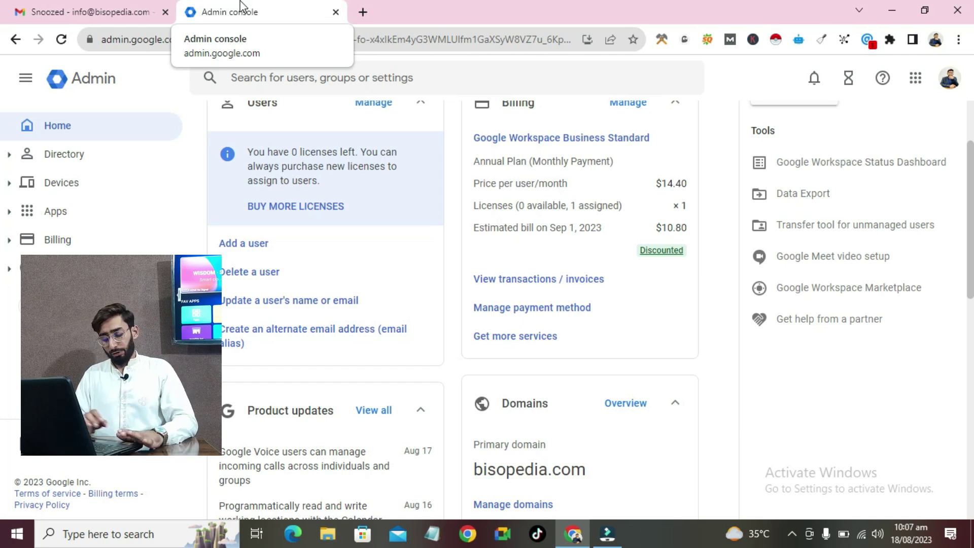
- Collapse the Users, Product updates, Billing and Alerts cards on the Admin console home page
key(ctrl+minus)
key(ctrl+minus)
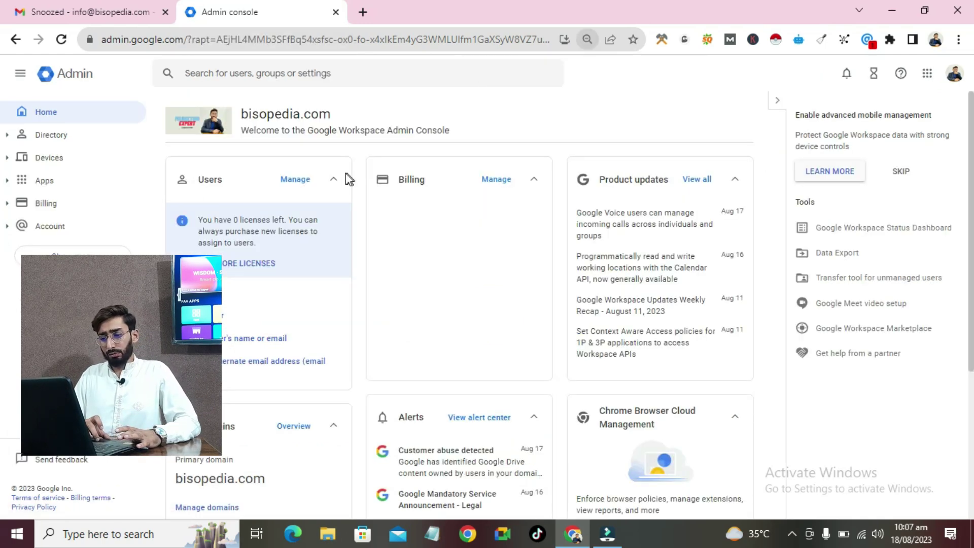
click(334, 179)
click(735, 179)
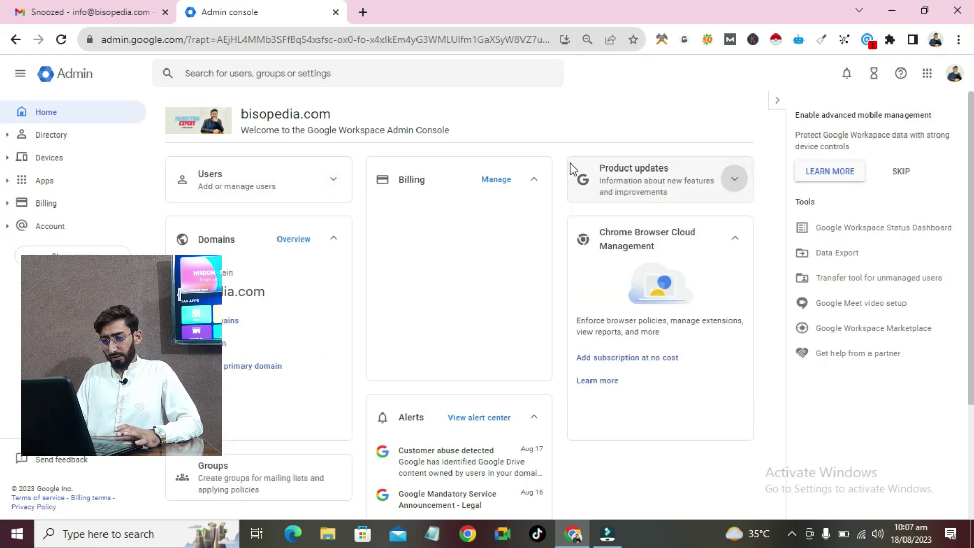
key(ctrl+plus)
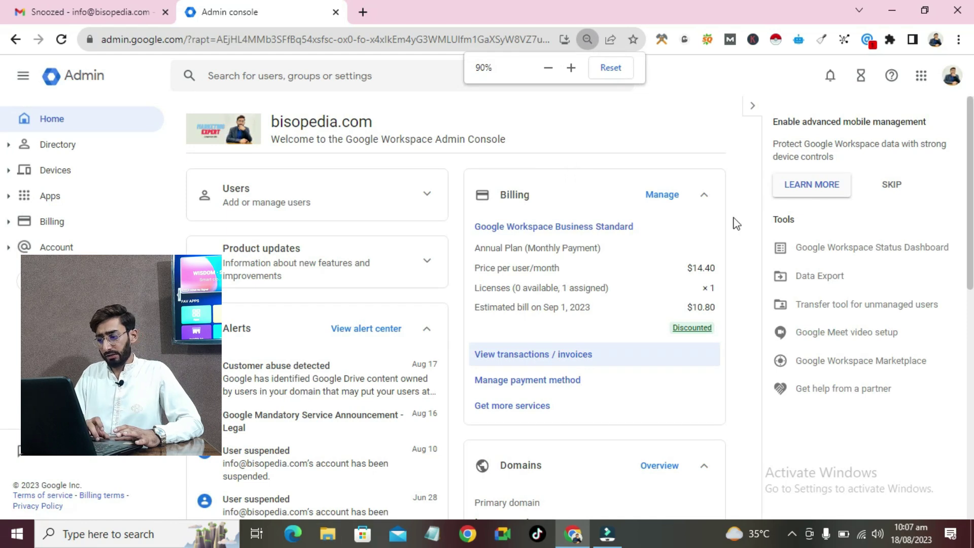
click(713, 206)
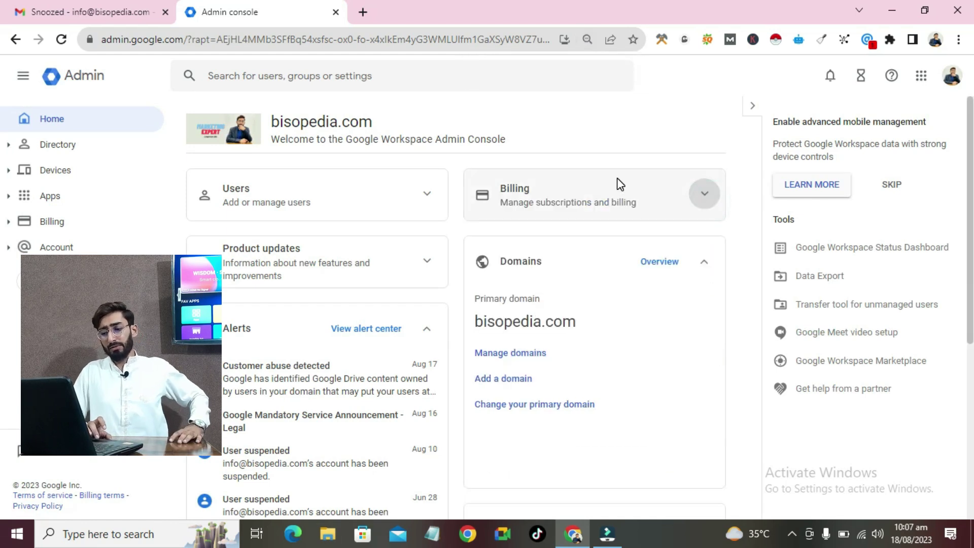
click(434, 335)
click(633, 142)
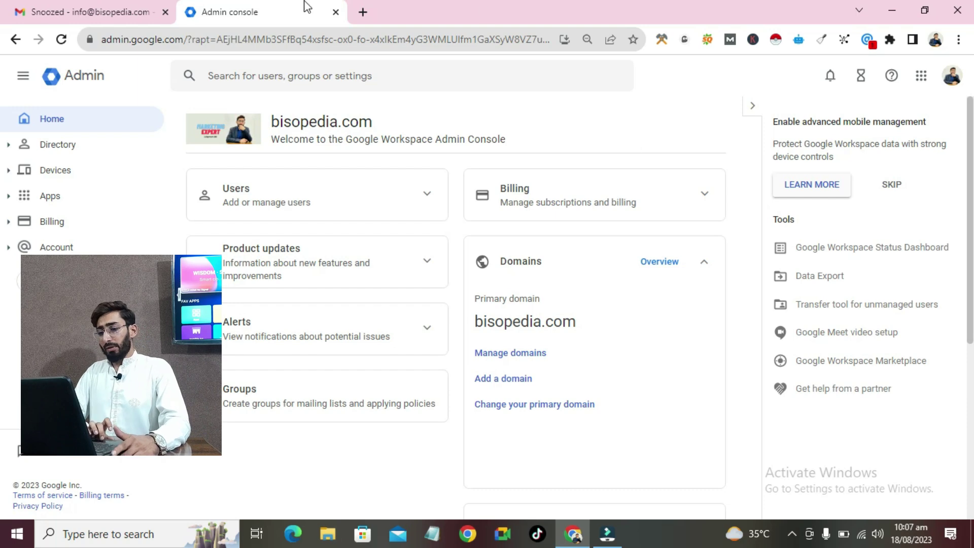
- Switch back to Gmail at 100% zoom and start a new message in the full-screen compose window
click(76, 11)
key(ctrl+minus)
key(ctrl+minus)
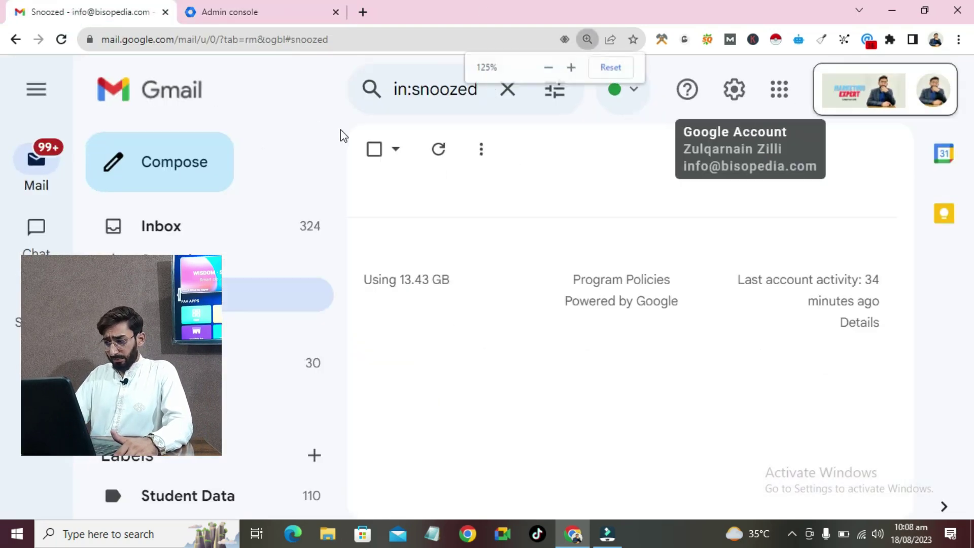
key(ctrl+minus)
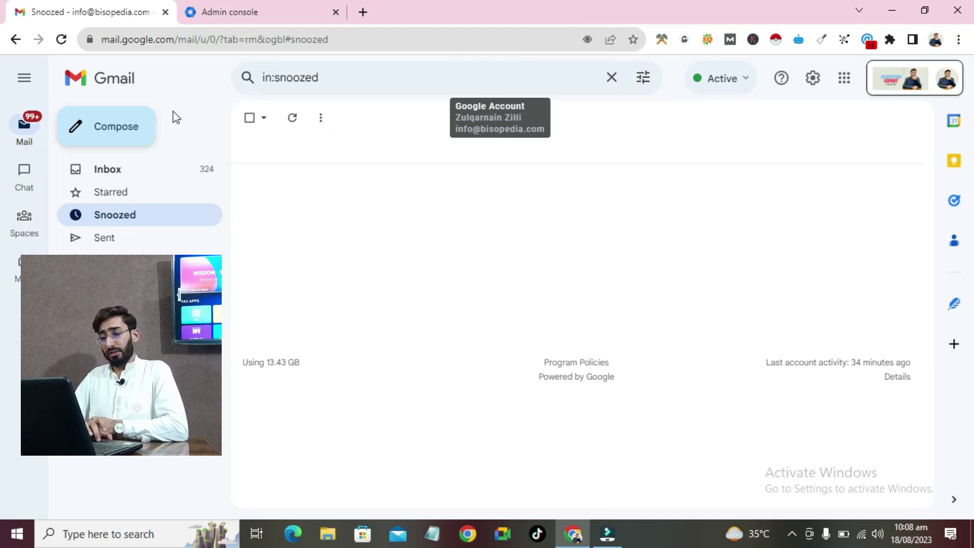
click(101, 127)
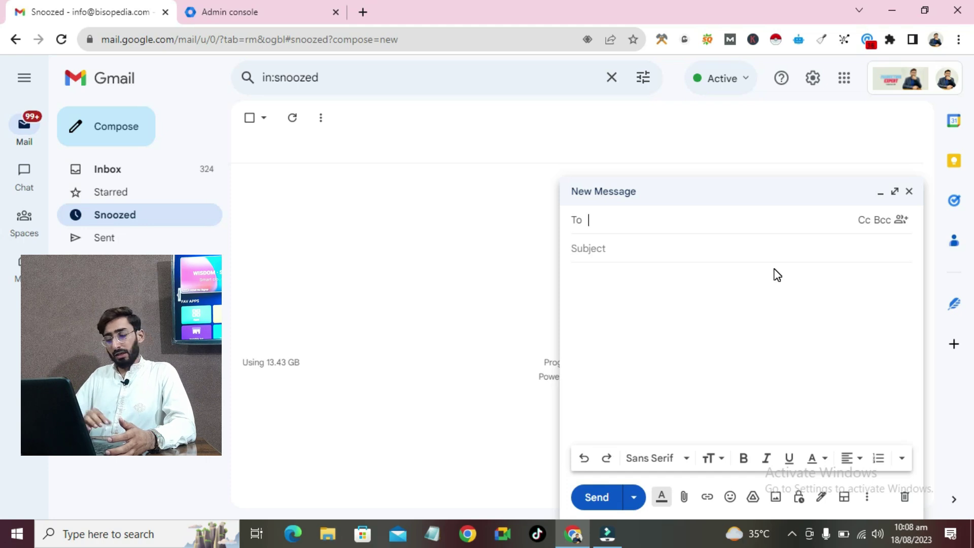
click(790, 327)
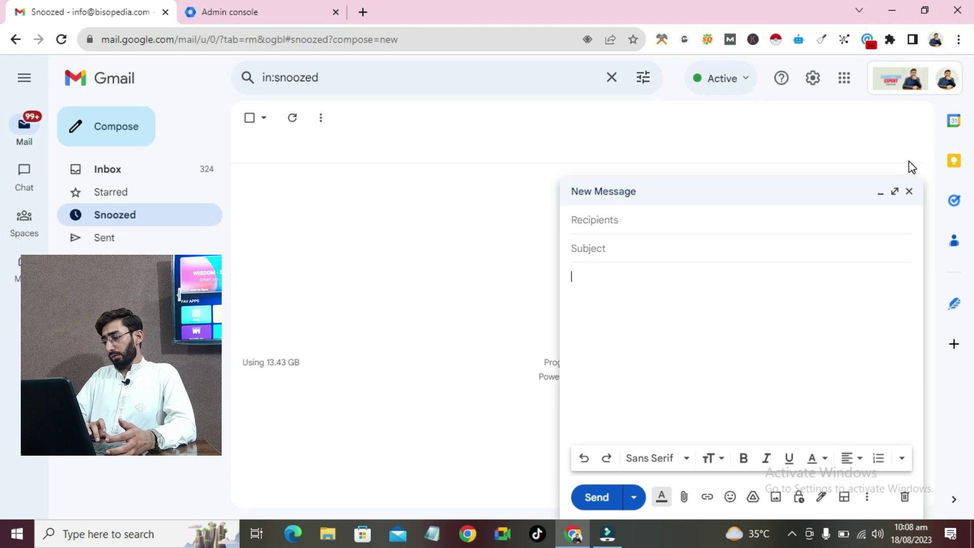
click(883, 191)
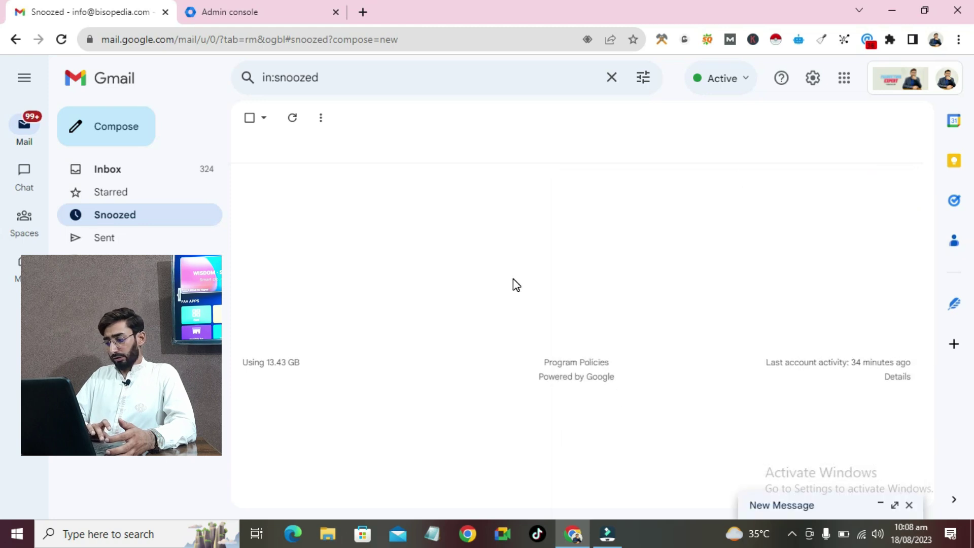
click(895, 505)
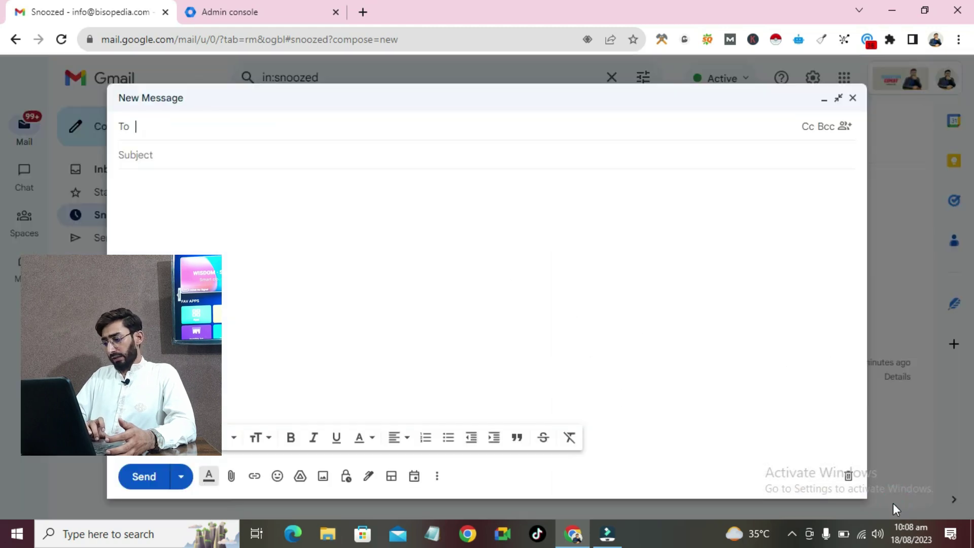
- Preview several message layouts and insert the solid green one headed "Make your announcement here" with default styling, and look it over
click(392, 477)
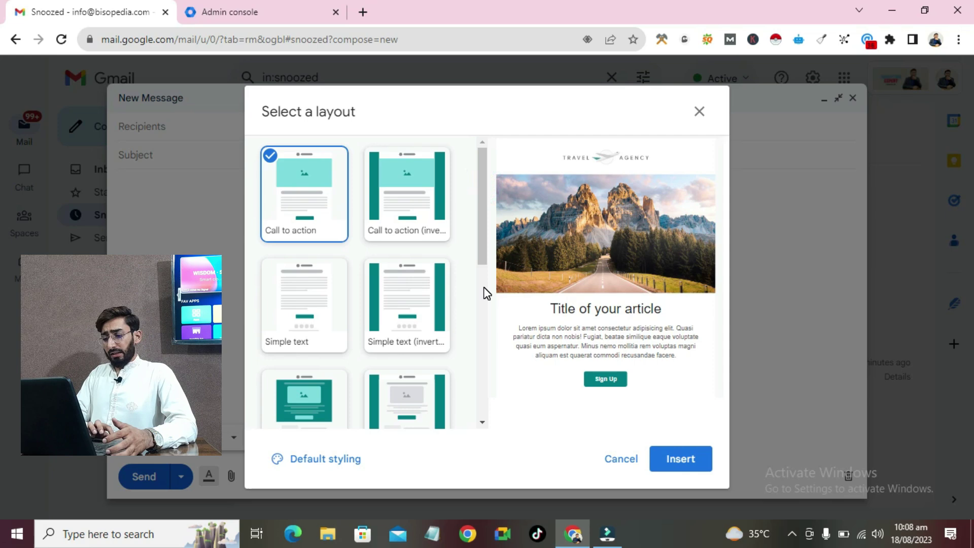
click(411, 335)
click(297, 307)
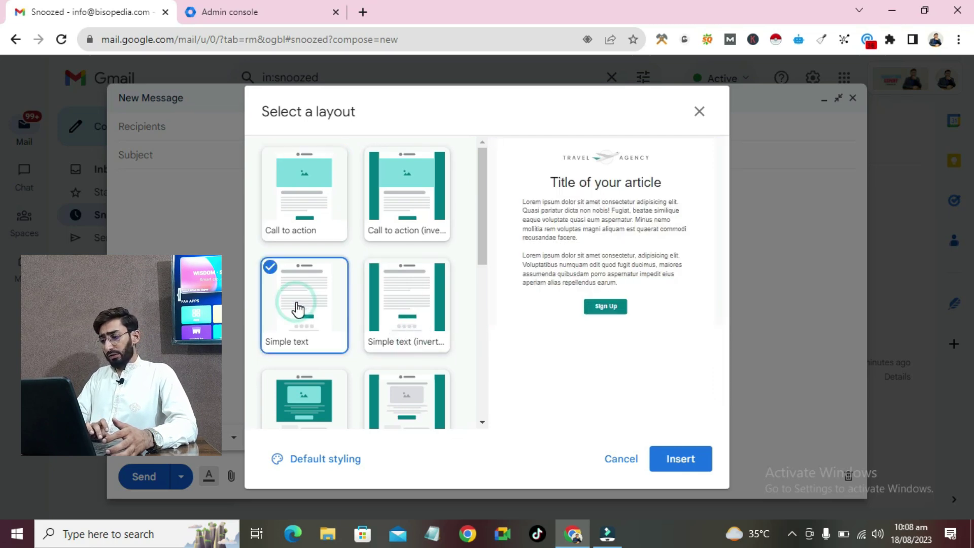
click(393, 413)
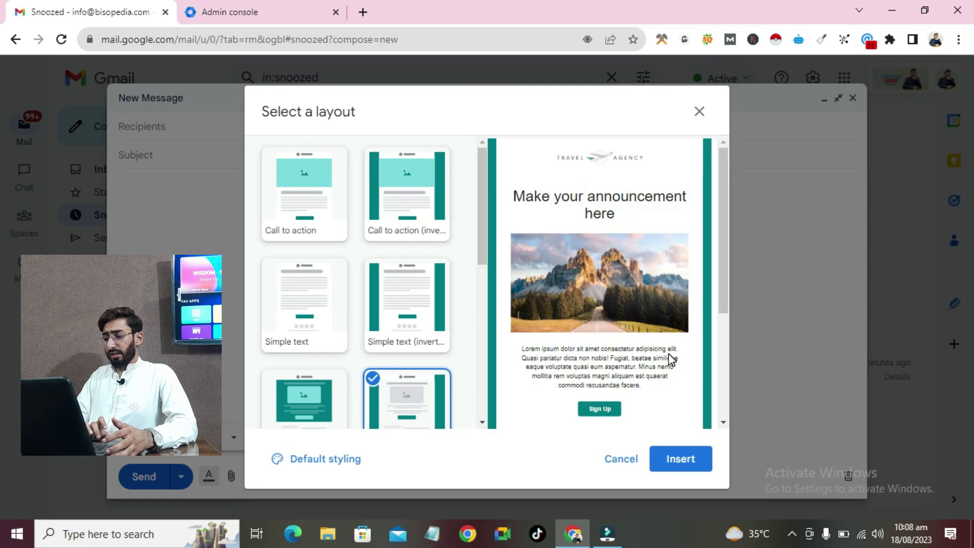
click(321, 396)
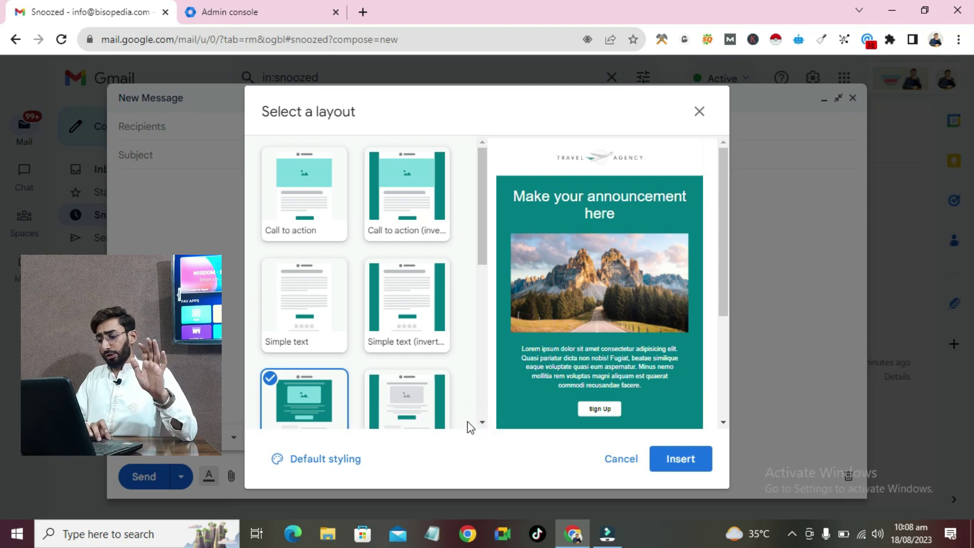
click(693, 460)
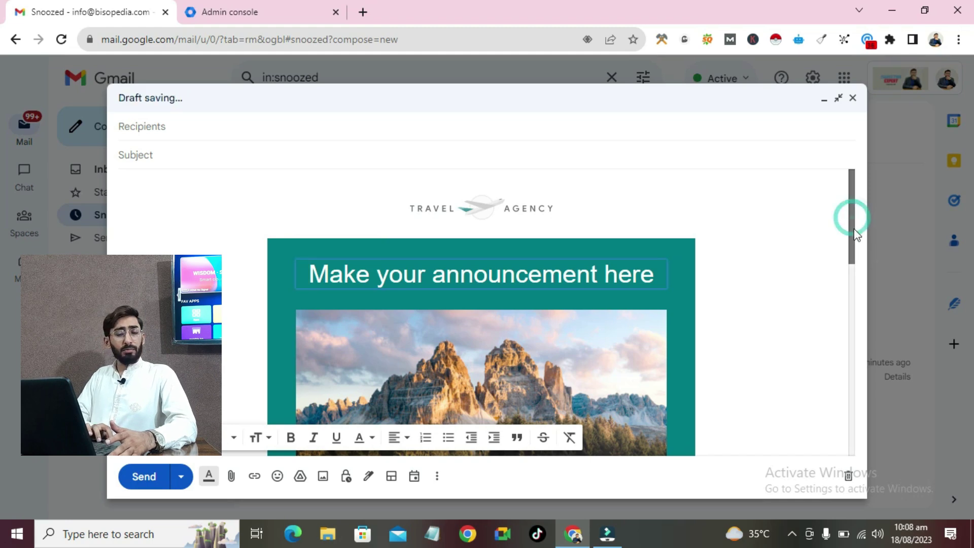
drag(853, 217, 845, 185)
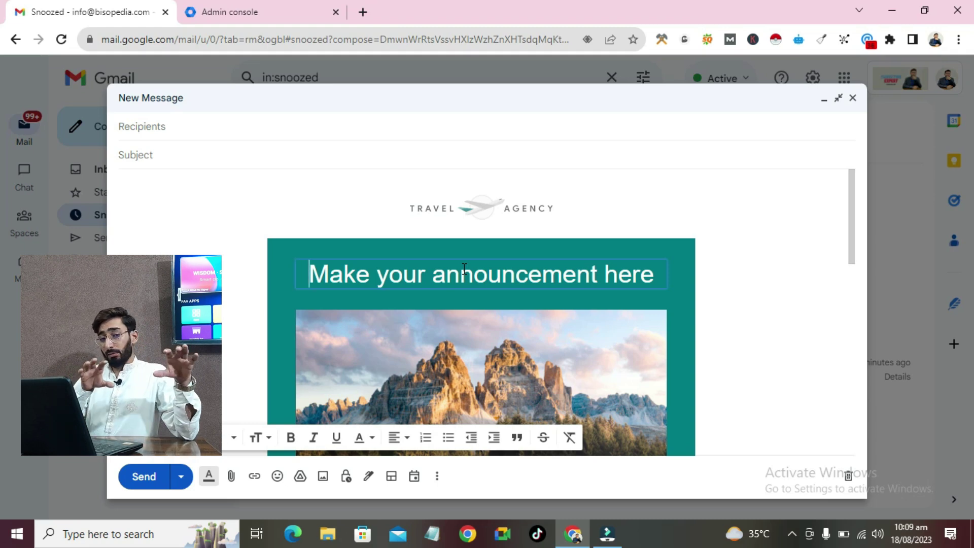
- Add the client e-mail addresses from cells A1:A39 of the "Packaing clients" spreadsheet as the message's recipients
click(79, 13)
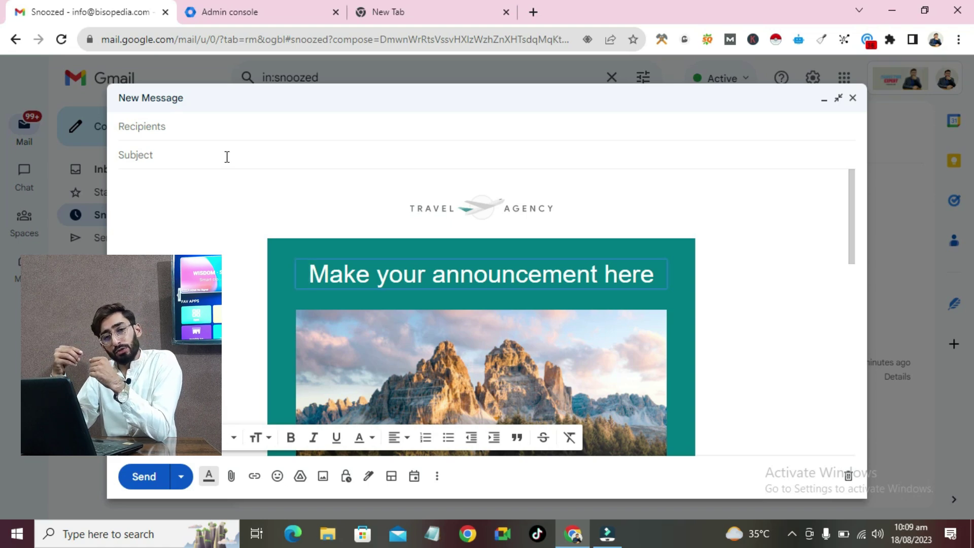
click(400, 3)
click(905, 102)
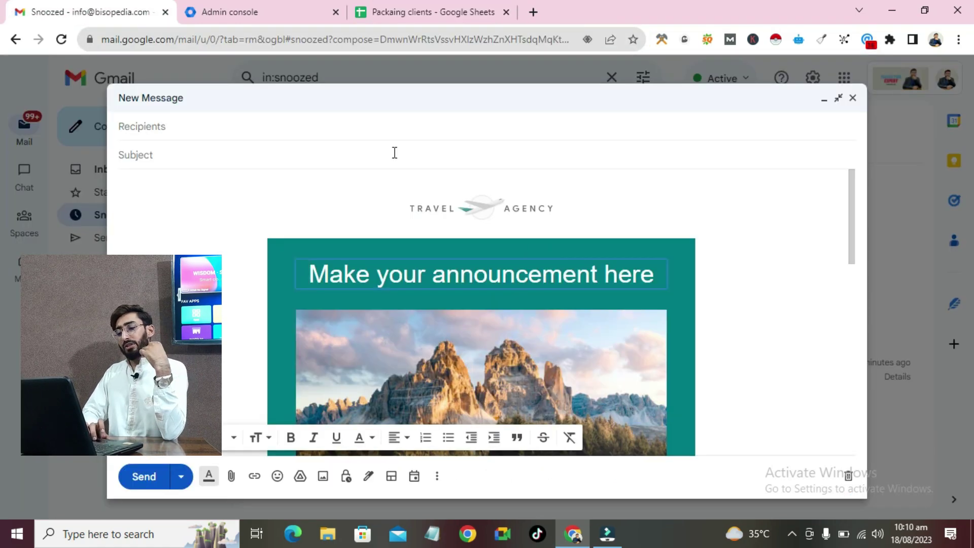
click(339, 136)
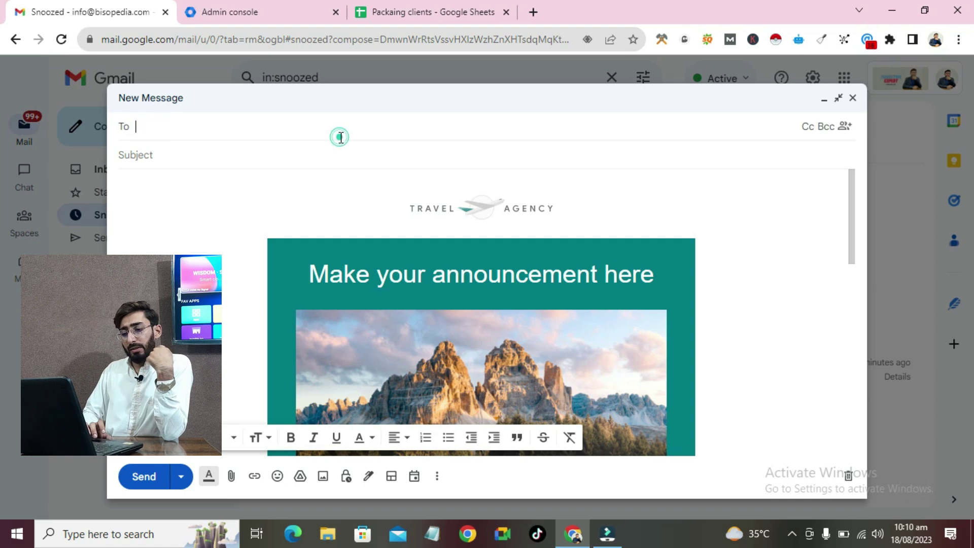
key(ctrl+v)
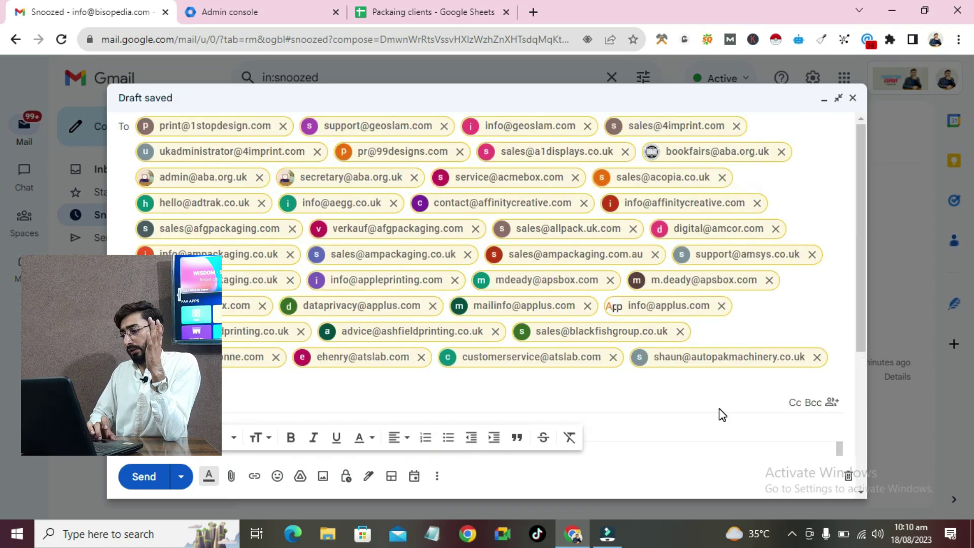
click(448, 14)
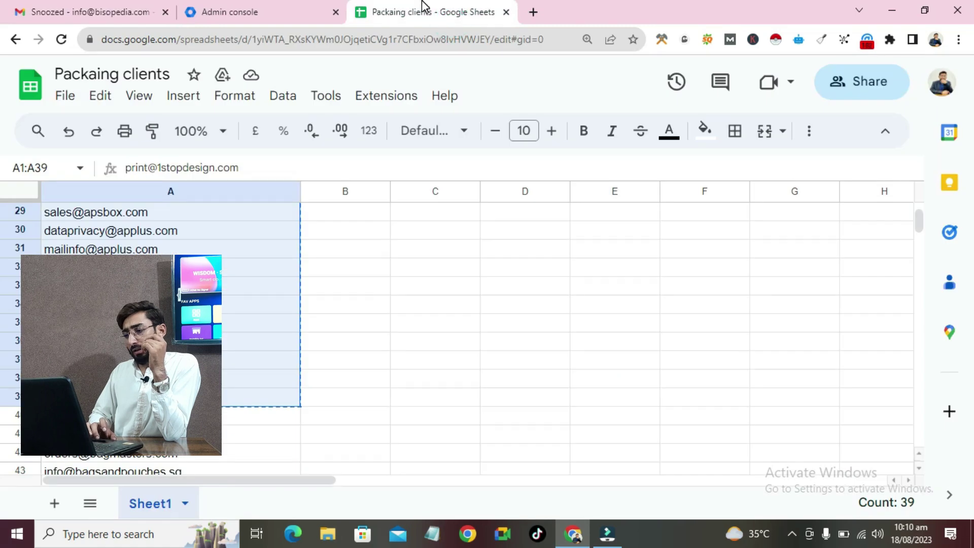
click(84, 10)
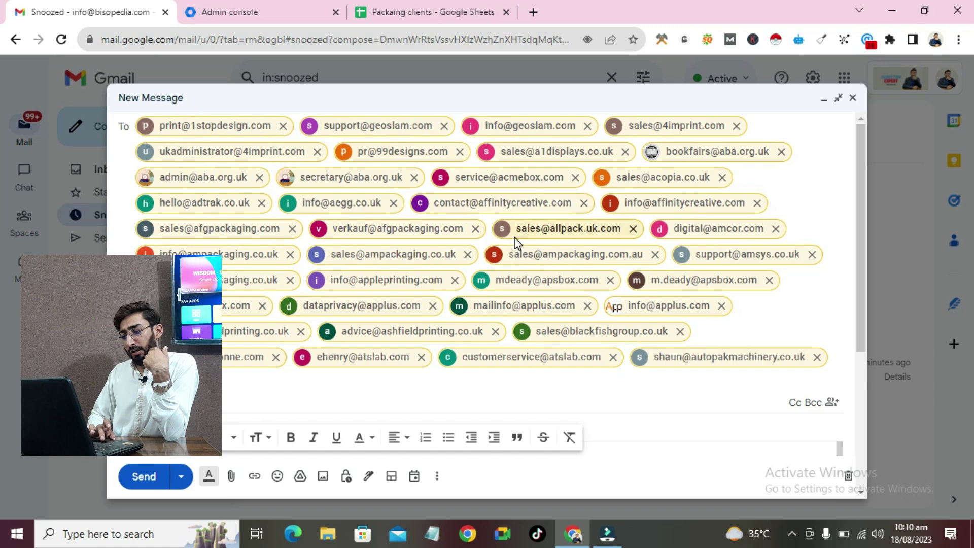
- Turn on Mail Merge for the message's recipients and shrink the compose window from full screen
click(721, 434)
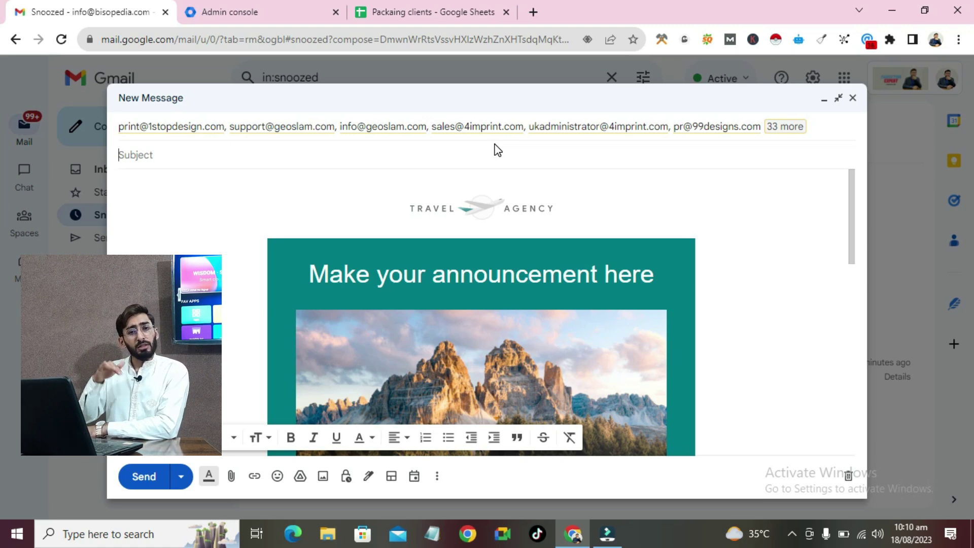
click(735, 129)
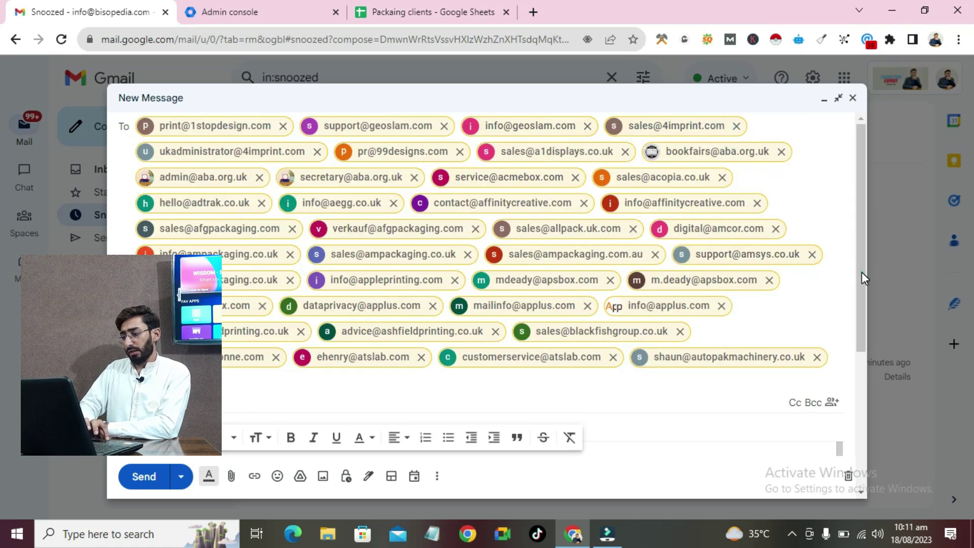
drag(862, 273, 861, 357)
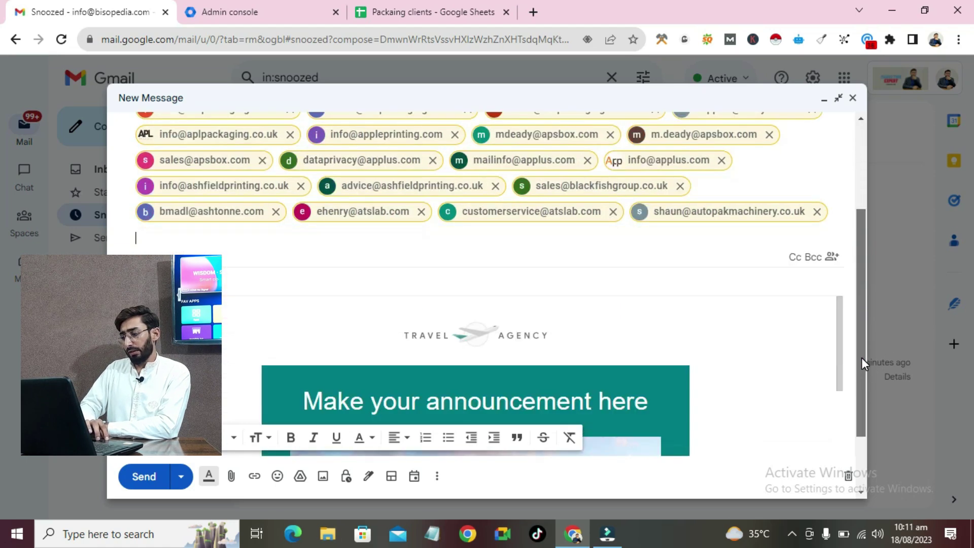
click(833, 257)
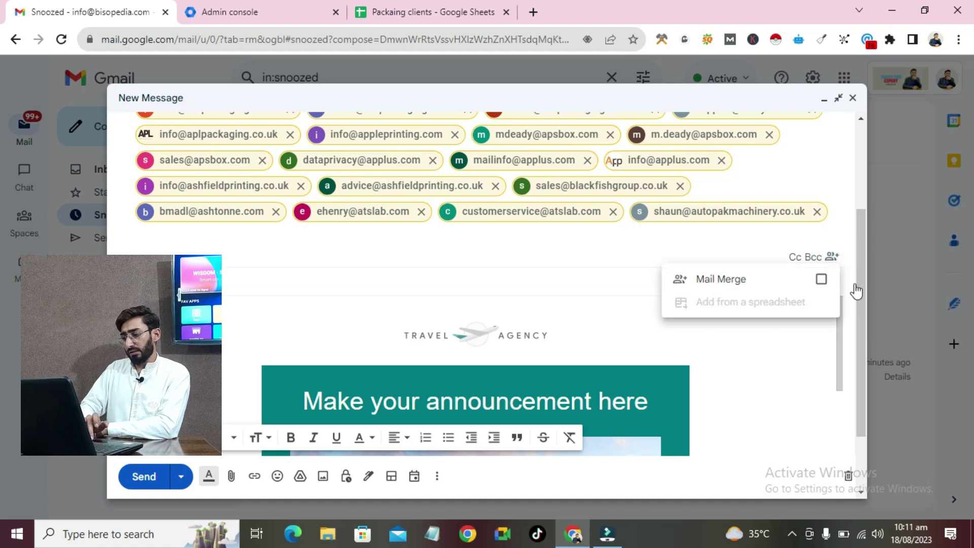
click(822, 281)
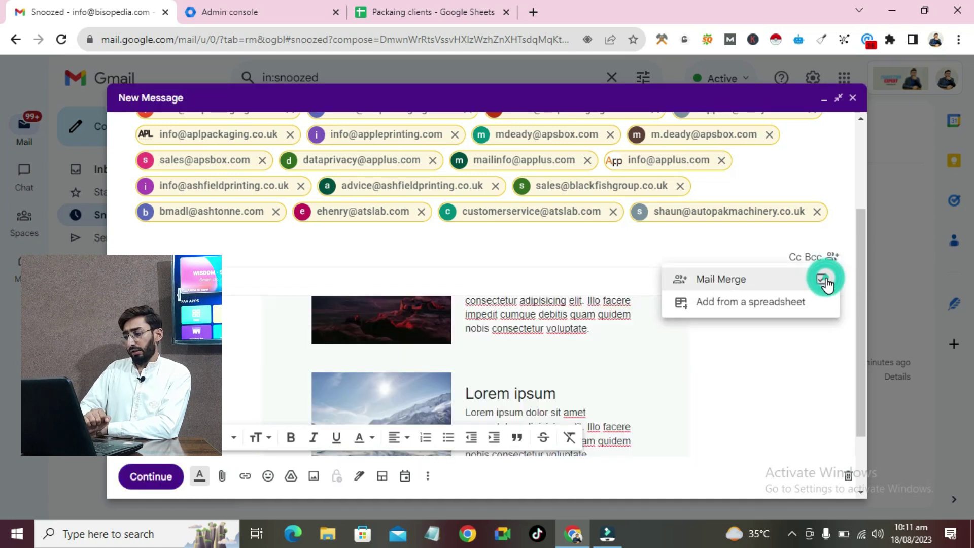
click(811, 342)
click(839, 99)
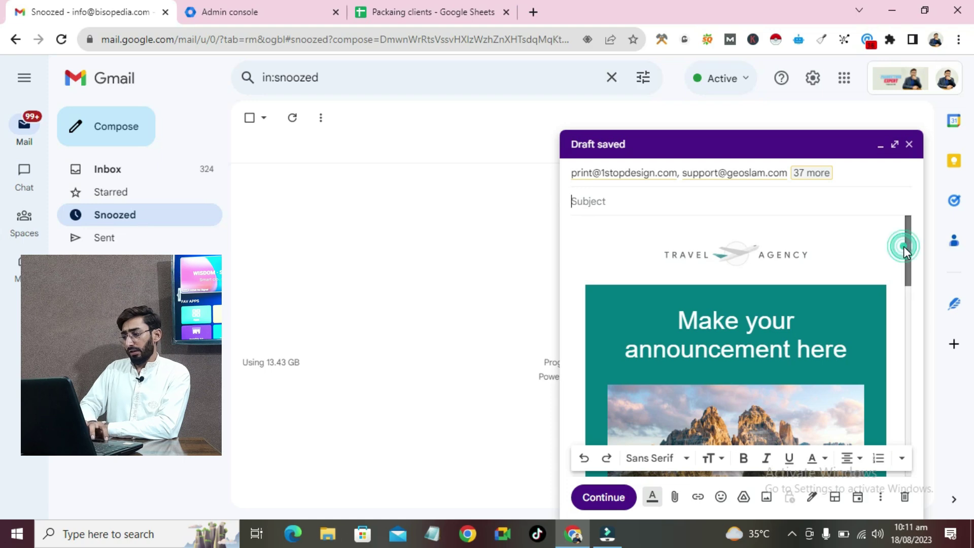
- Review the end of the message, including its Unsubscribe footer and the mail merge note
drag(903, 246, 564, 492)
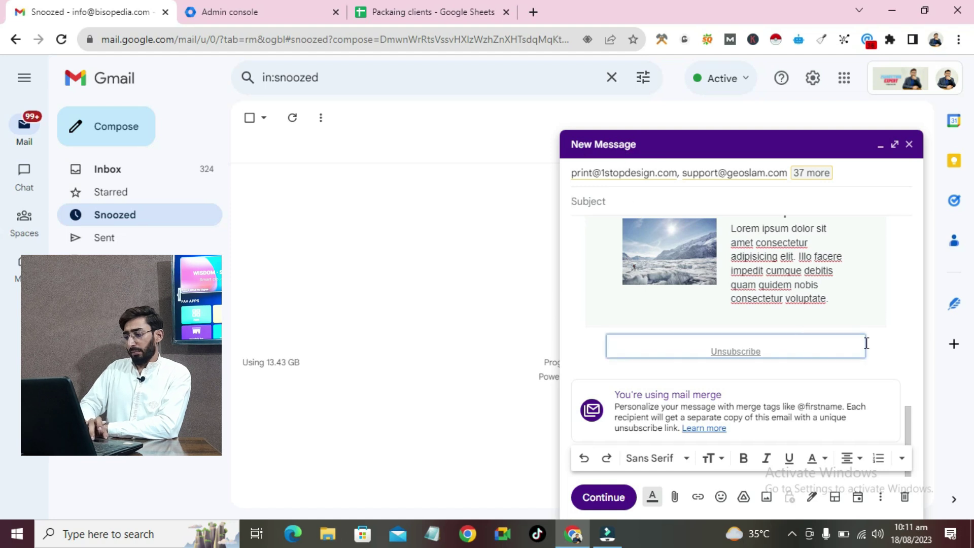
click(894, 349)
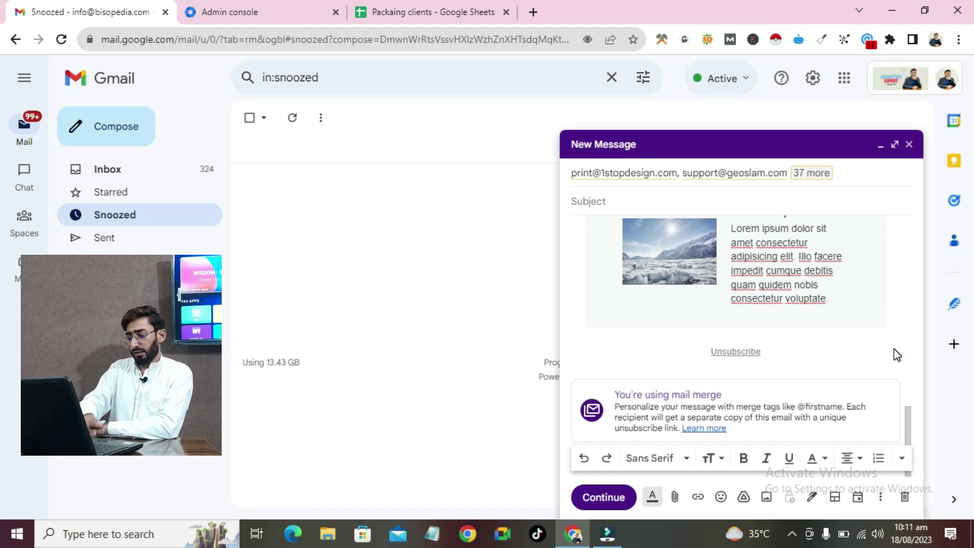
click(863, 345)
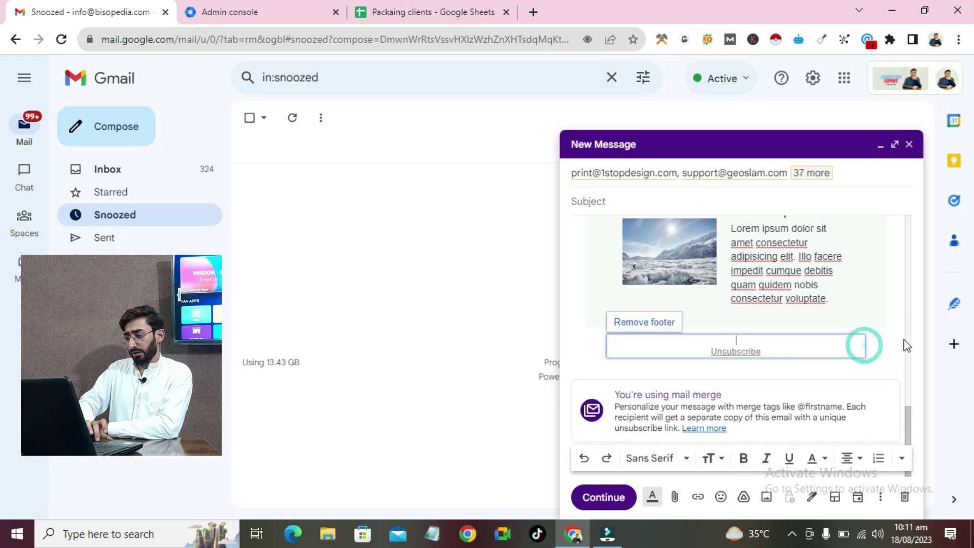
click(897, 339)
- Insert the saved template "Elevate Your Online Presence with Expert Guest Post Services" into the message and send it to all recipients
click(881, 497)
mouse_move(808, 348)
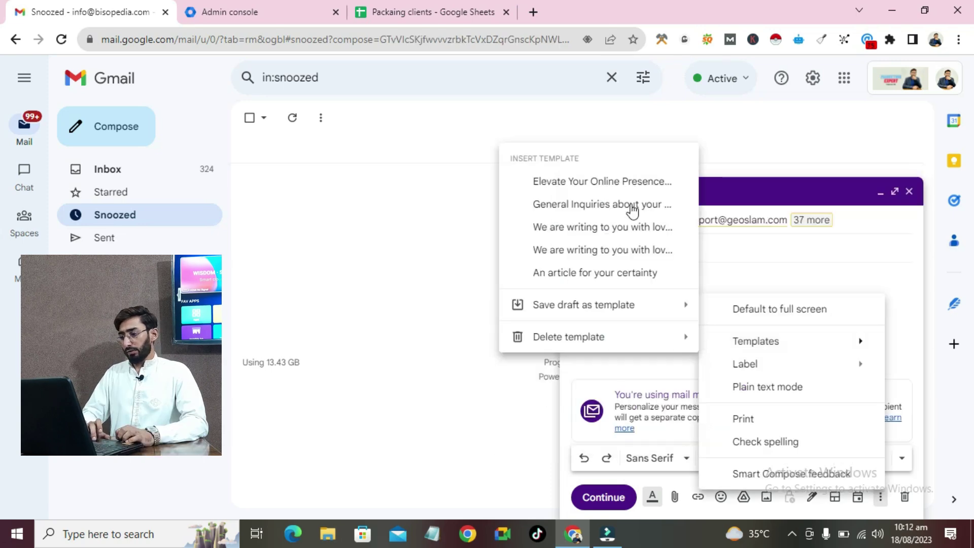
click(570, 180)
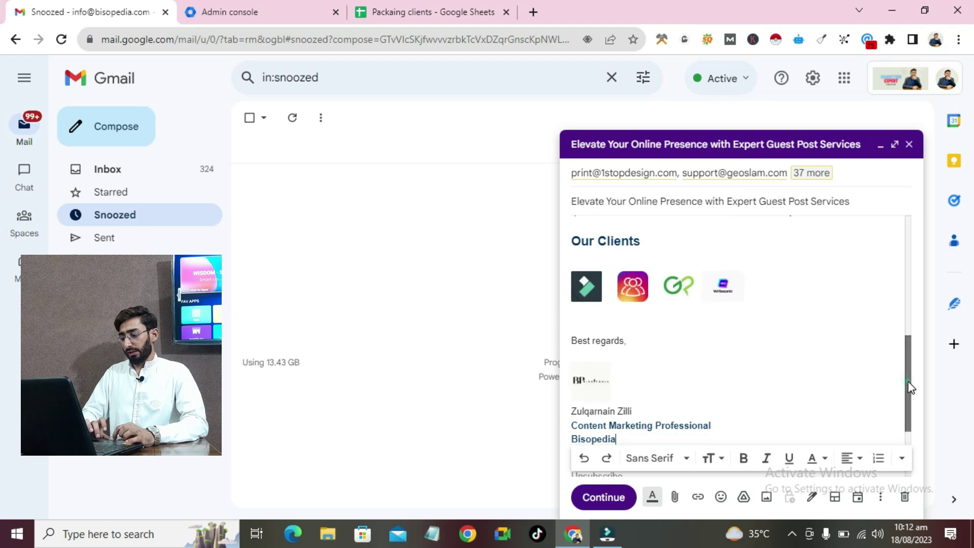
scroll(908, 382, up, 10)
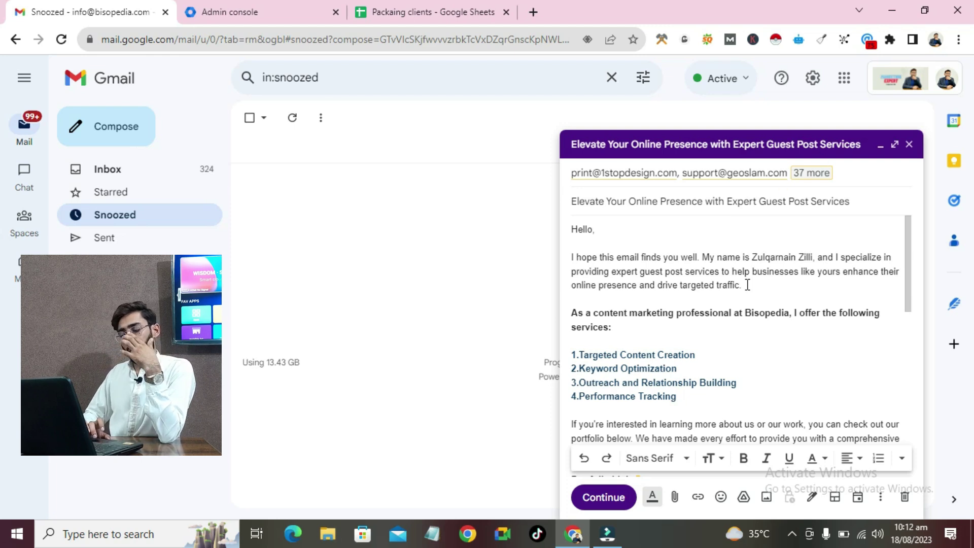
click(607, 500)
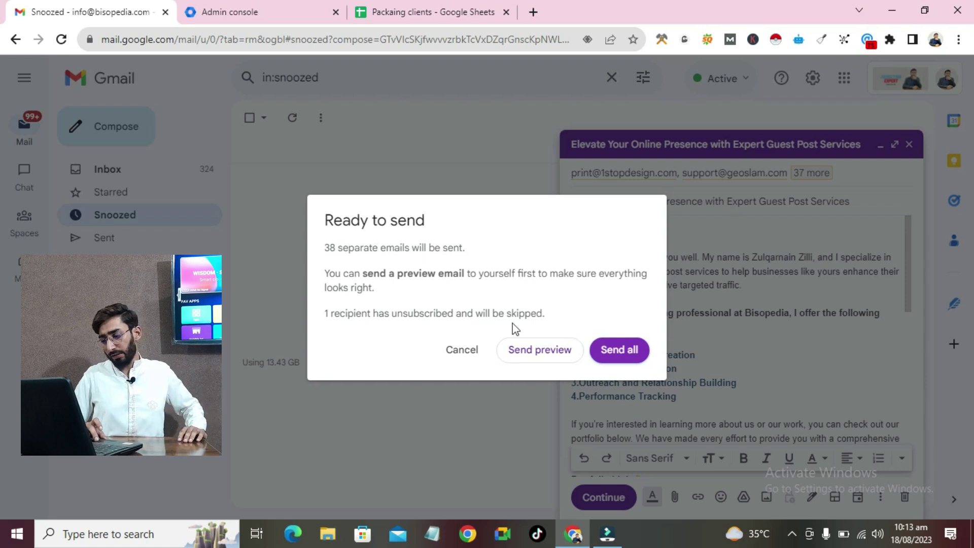
click(619, 355)
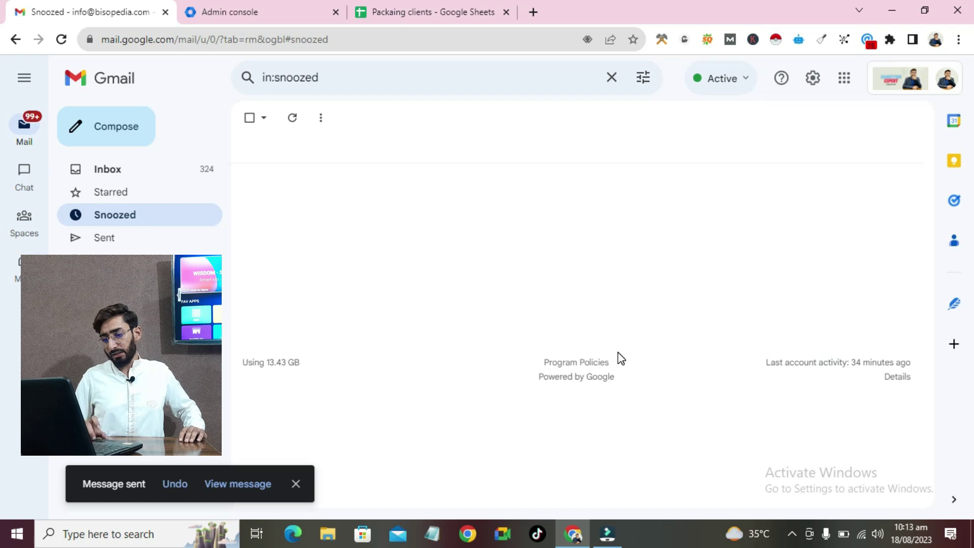
- Refresh the Sent folder to check the individually sent e-mails, and return to the Snoozed folder
click(121, 244)
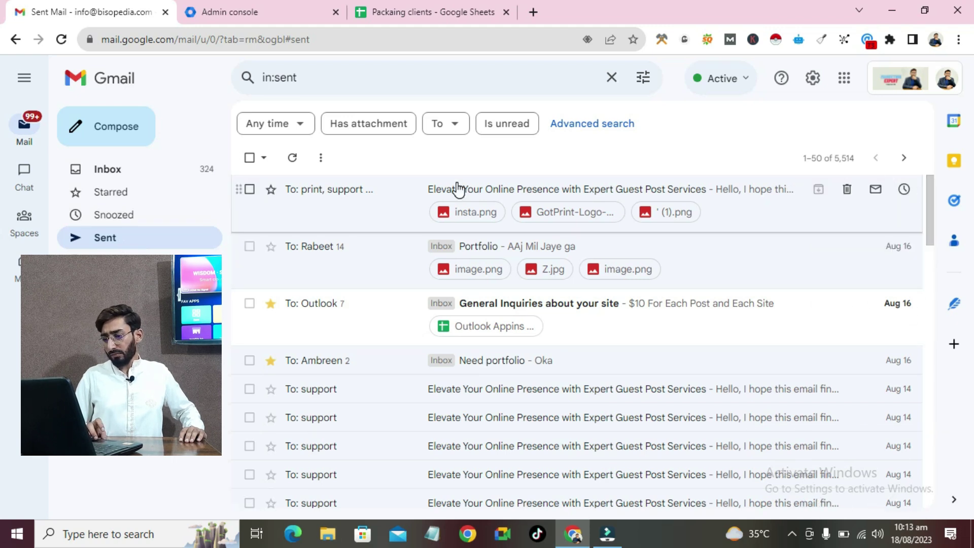
click(295, 159)
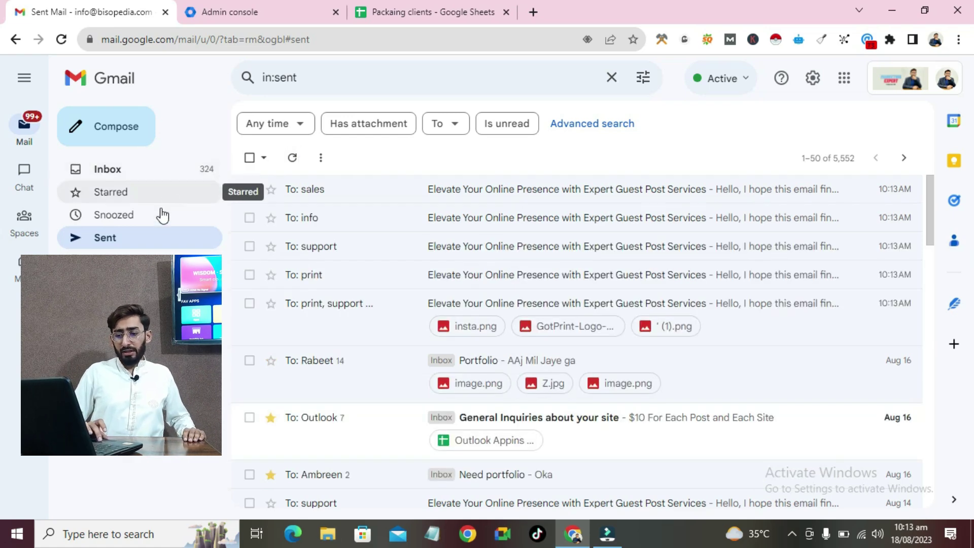
click(158, 225)
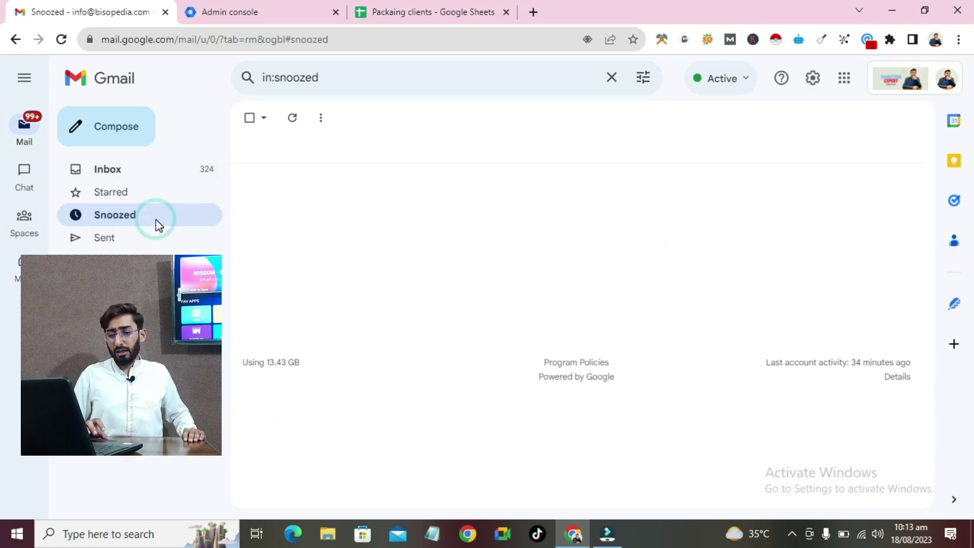
click(273, 231)
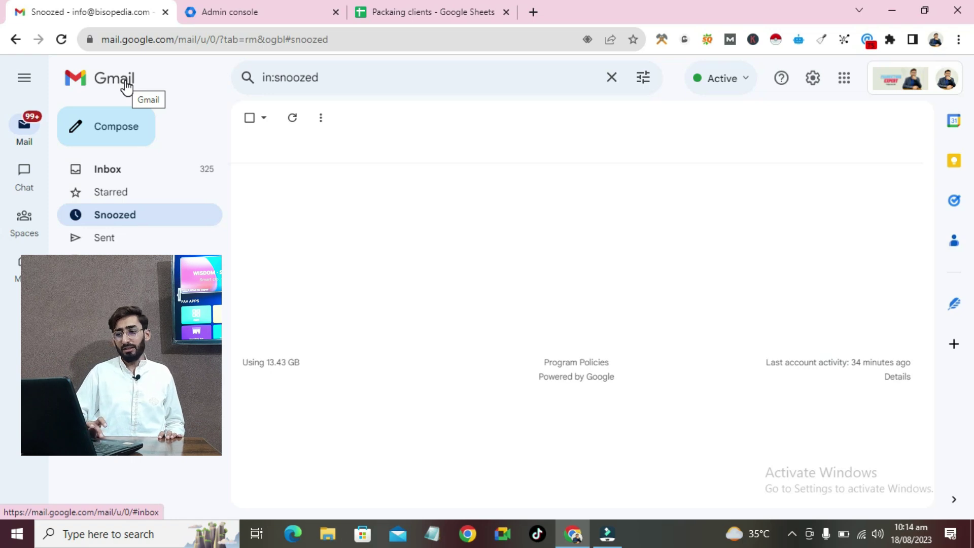
- Open a new browser tab and look through the full list of Google apps available to the account
click(533, 12)
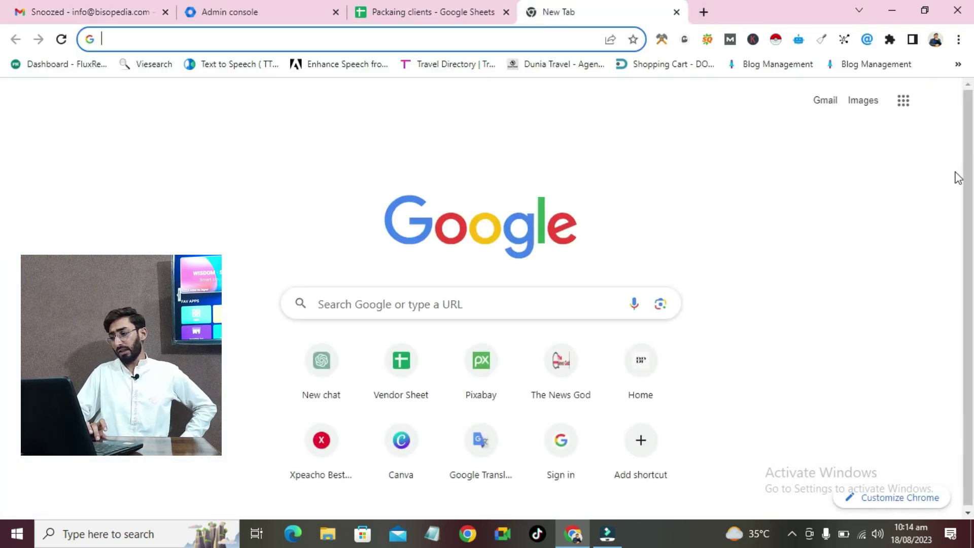
click(910, 113)
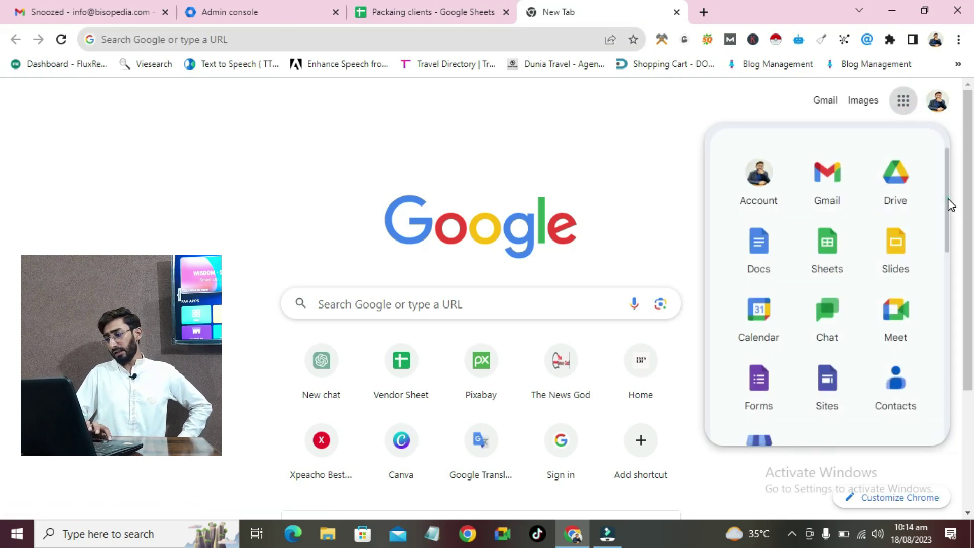
mouse_move(949, 199)
mouse_down()
mouse_move(948, 207)
mouse_move(949, 198)
mouse_up()
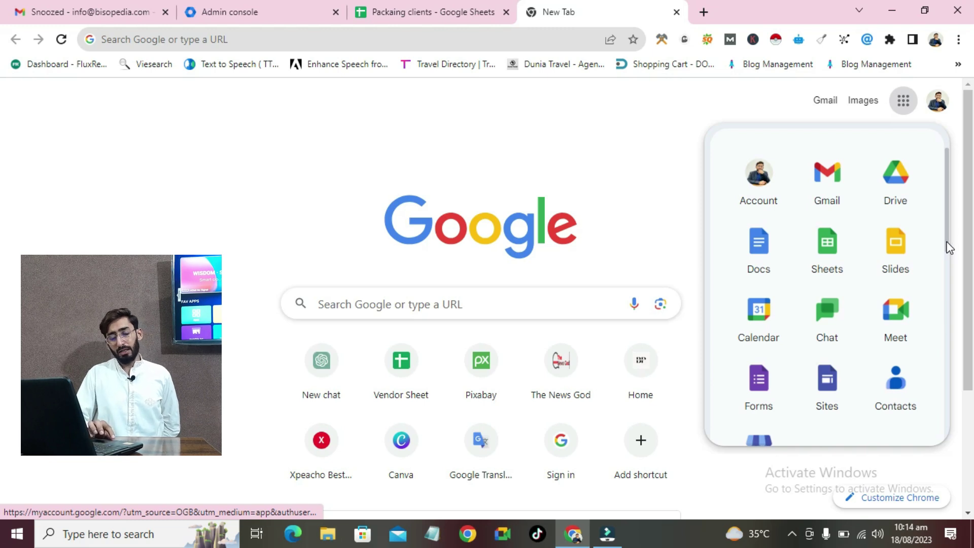
drag(948, 246, 949, 282)
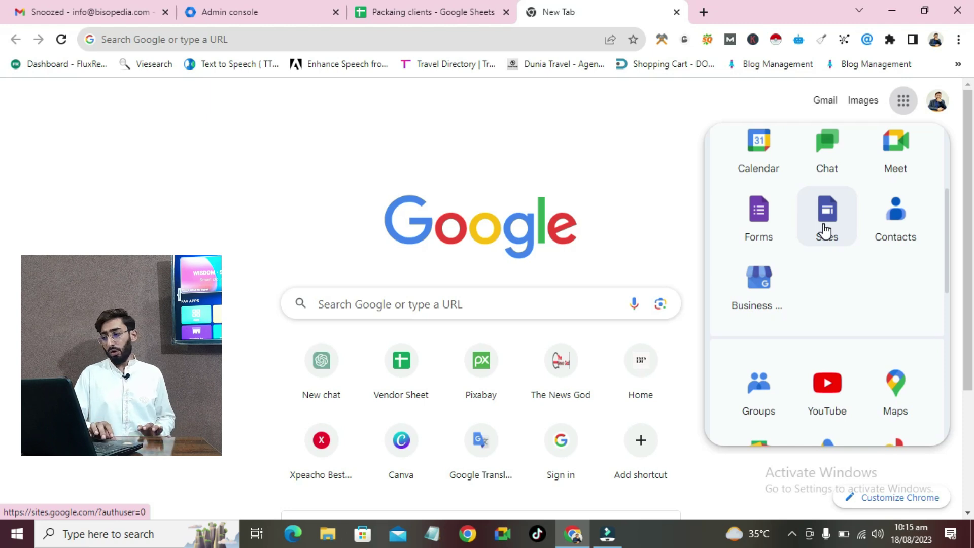
click(949, 260)
drag(948, 260, 950, 344)
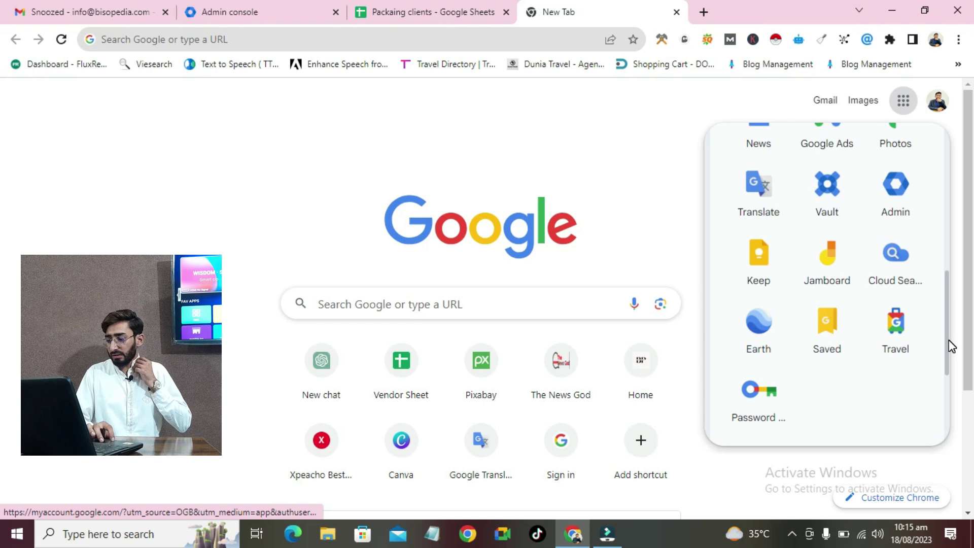